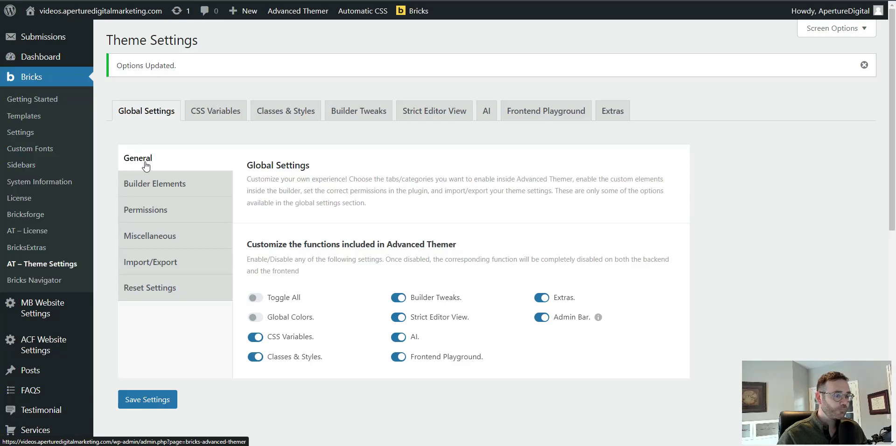
# Step: Open Advanced Themer's Builder Tweaks settings and locate the Class Converter option among the structure panel's contextual menu features
pyautogui.click(398, 299)
pyautogui.click(399, 300)
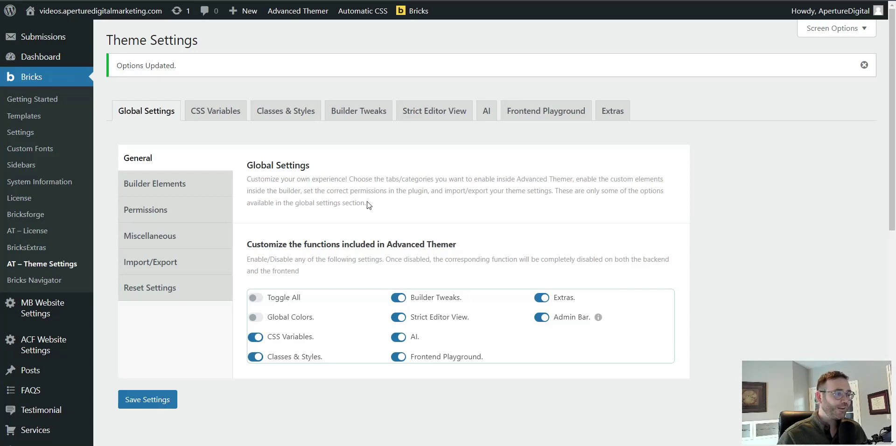
pyautogui.click(359, 120)
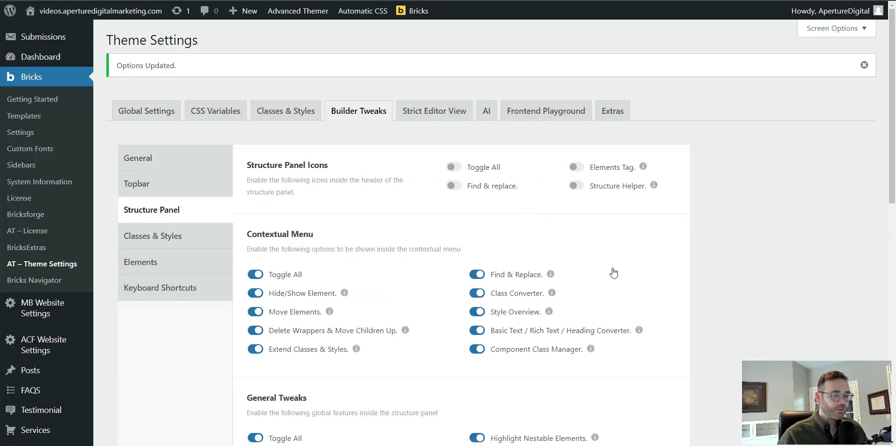
pyautogui.hotkey('ctrl', 'f')
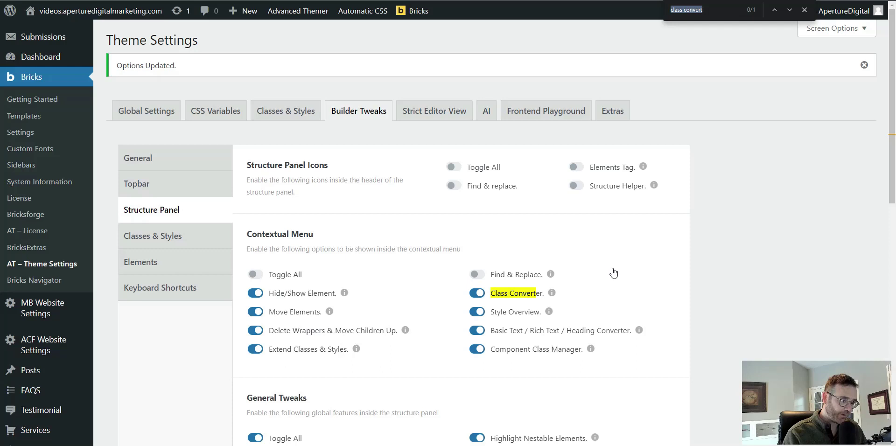
pyautogui.press('BackSpace')
pyautogui.write('class')
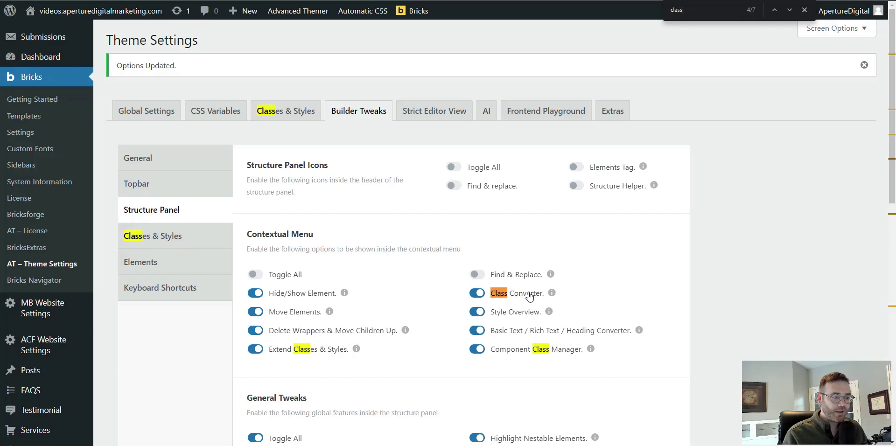
pyautogui.write(' conver')
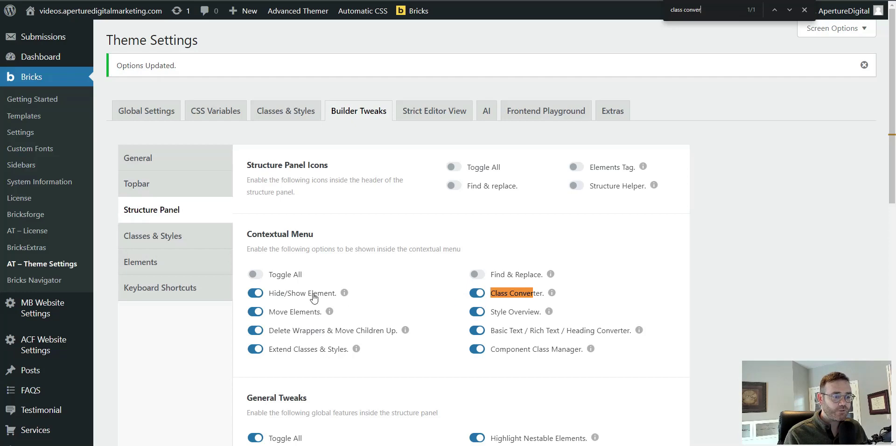
pyautogui.scroll(-10, 314, 297)
pyautogui.click(144, 335)
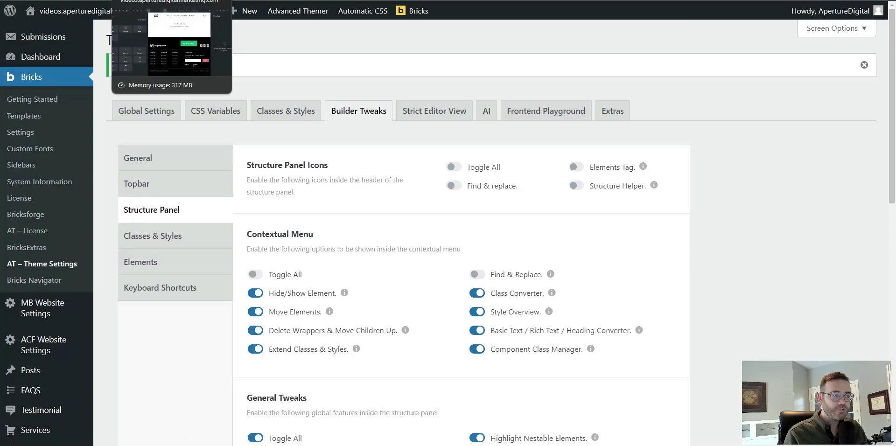
# Step: Switch to the Bricks builder, add a section to the empty page and view the section's contextual options
pyautogui.click(154, 0)
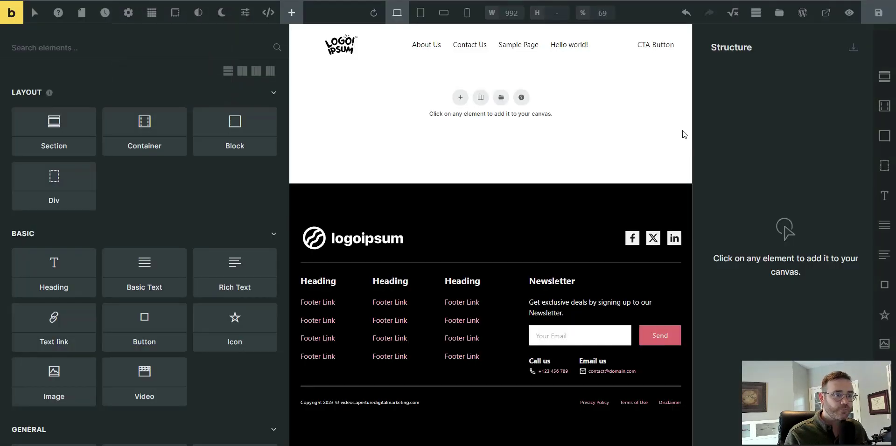
pyautogui.hotkey('ctrl', '-')
pyautogui.hotkey('ctrl', '-')
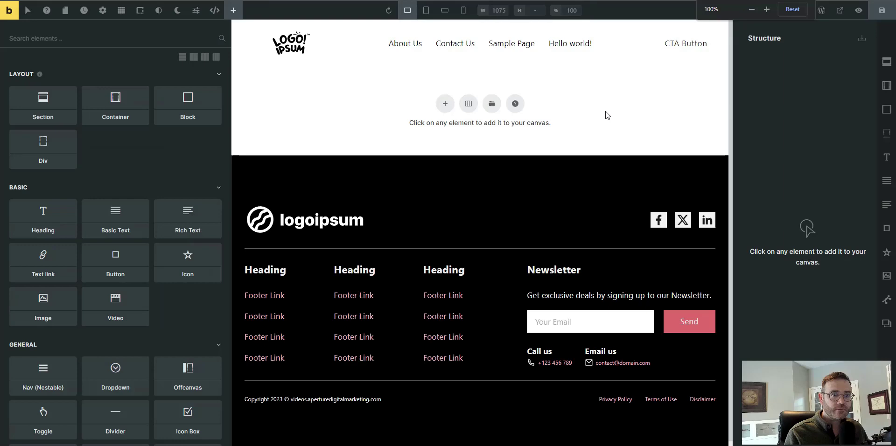
pyautogui.click(887, 66)
pyautogui.click(771, 63)
pyautogui.rightClick(785, 66)
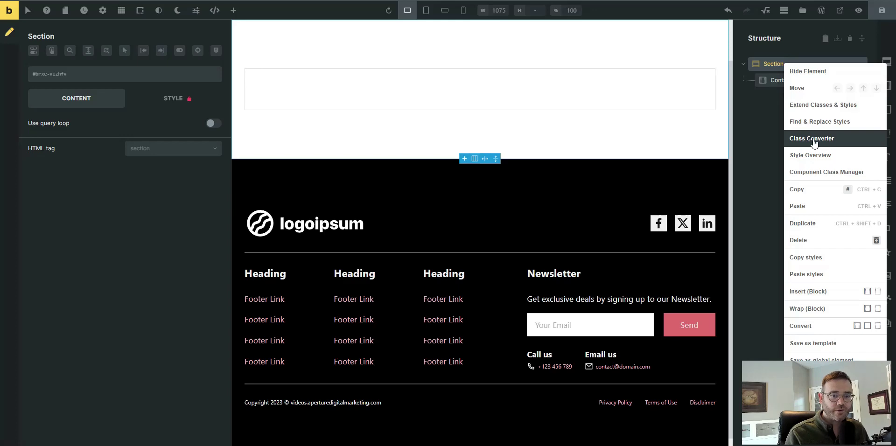
pyautogui.click(752, 134)
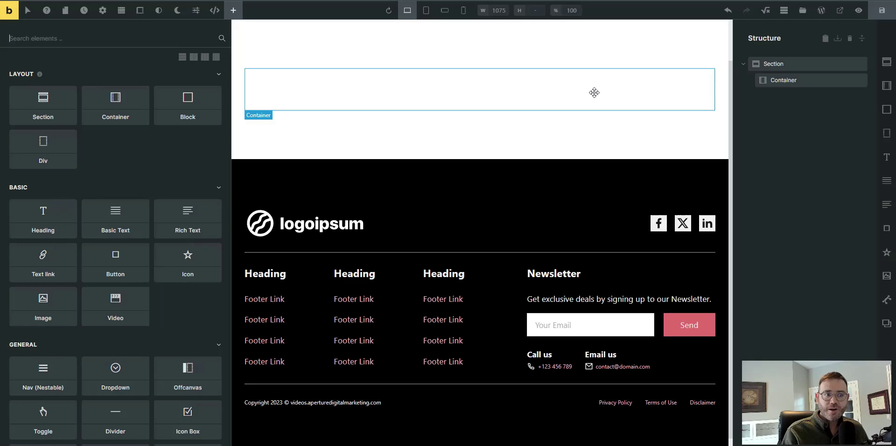
# Step: Unlock ID-level styling for the container and make it a grid with template columns 1fr 1fr 1fr and a 30px gap
pyautogui.click(795, 84)
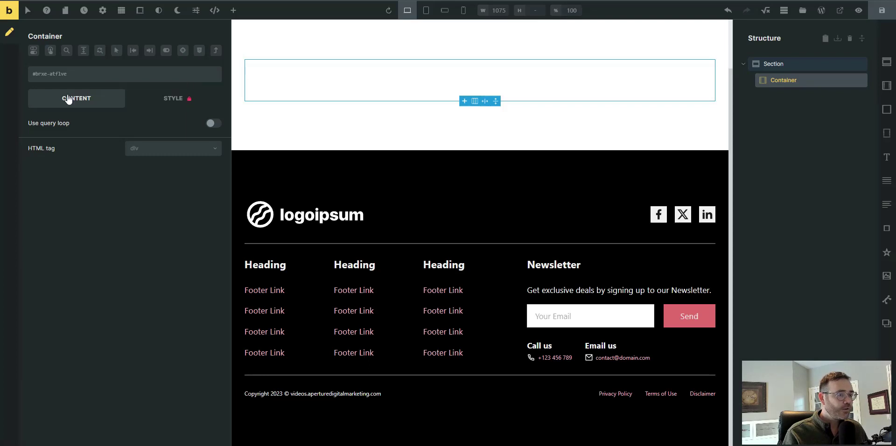
pyautogui.click(189, 98)
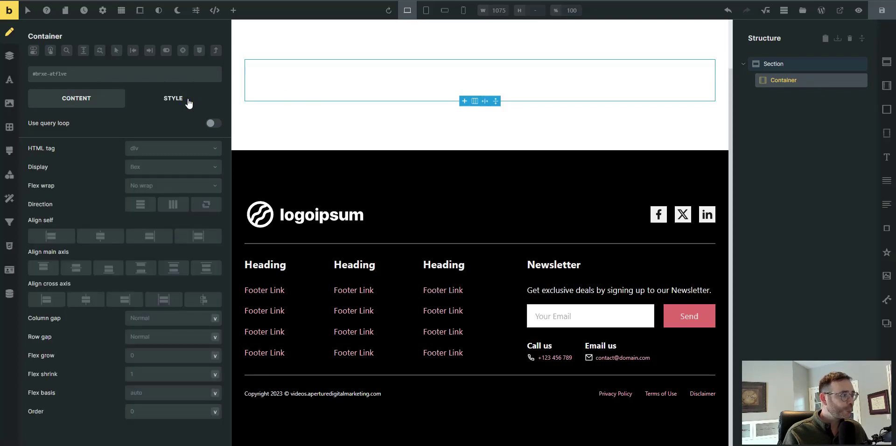
pyautogui.click(164, 168)
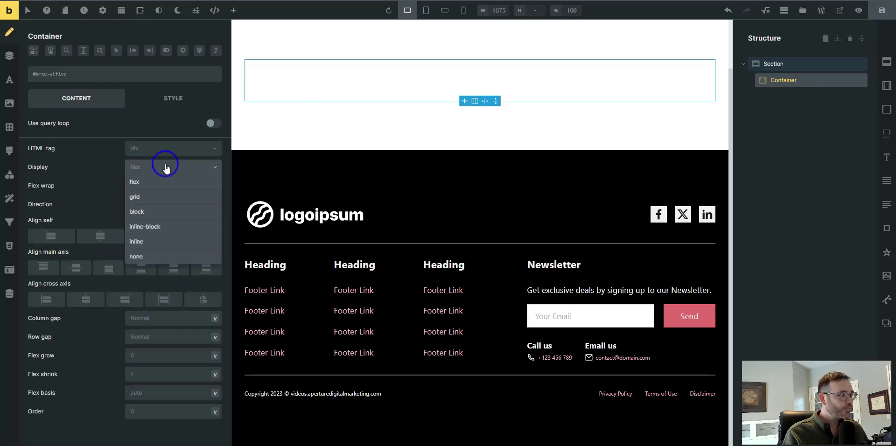
pyautogui.click(156, 198)
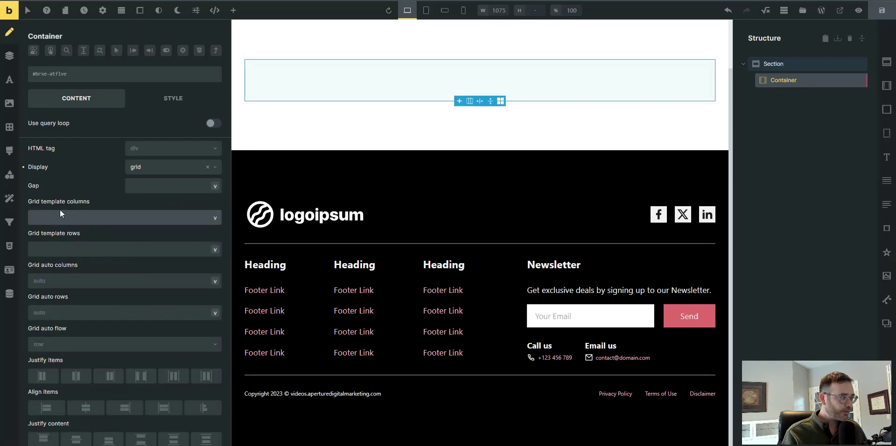
pyautogui.write('1fr 1')
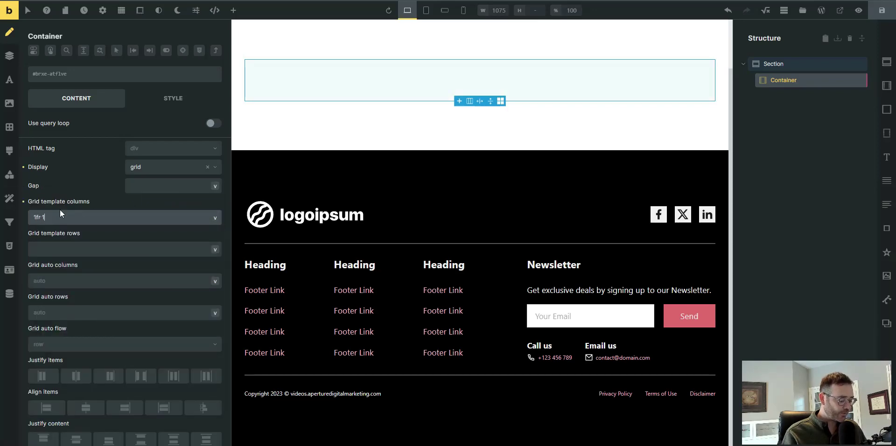
pyautogui.write('fr 1fr')
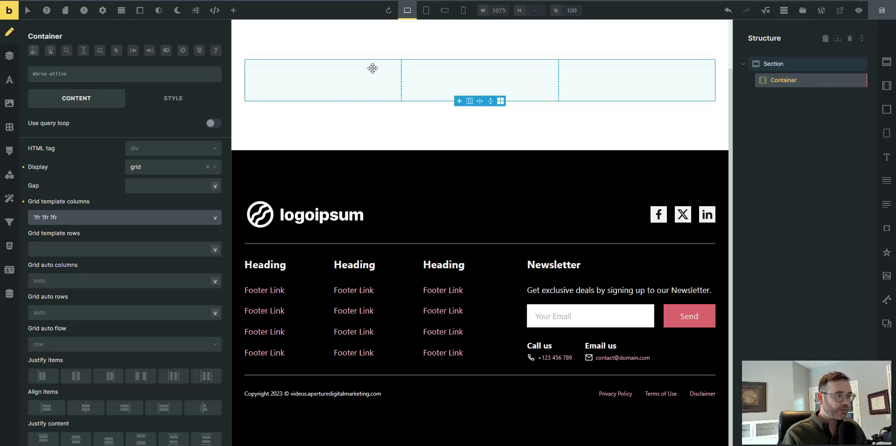
pyautogui.click(163, 188)
pyautogui.write('30px')
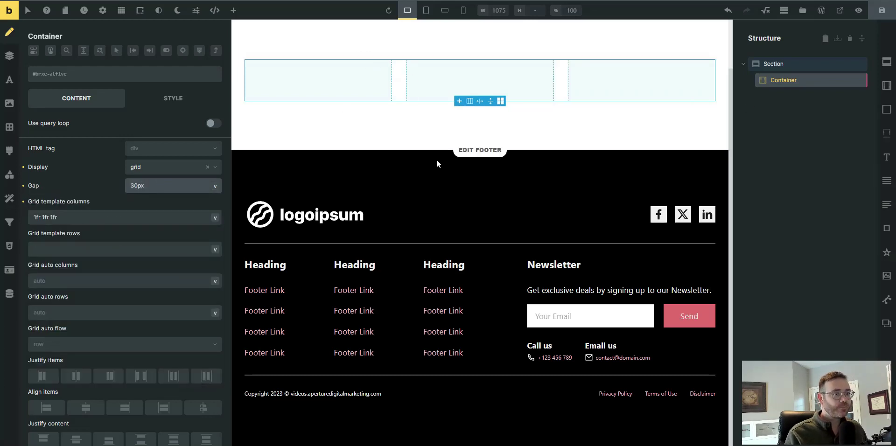
# Step: Add a block inside the container and fill it with a heading, a basic text and a button
pyautogui.click(795, 78)
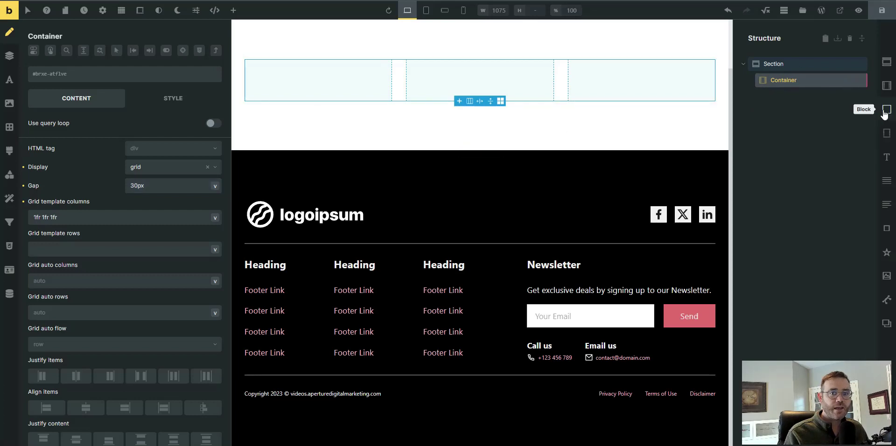
pyautogui.moveTo(887, 109); pyautogui.dragTo(795, 95)
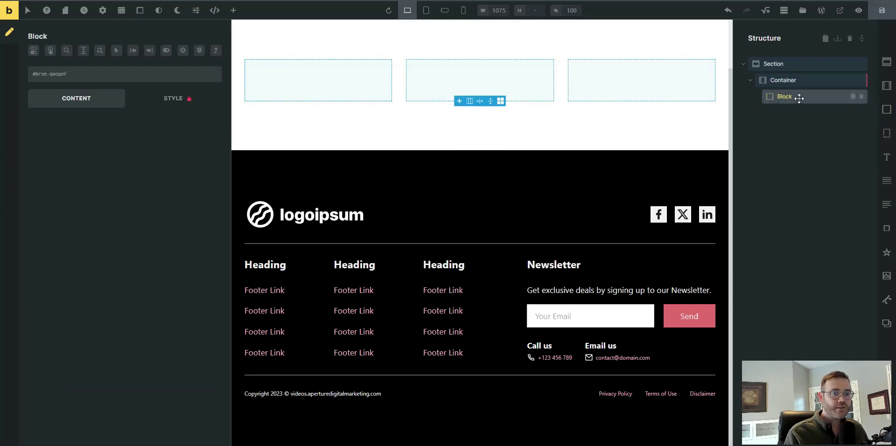
pyautogui.click(887, 158)
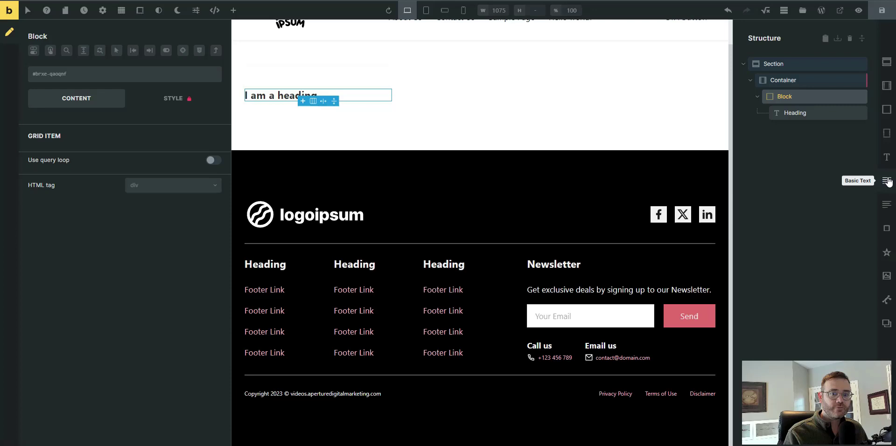
pyautogui.click(887, 180)
pyautogui.click(887, 229)
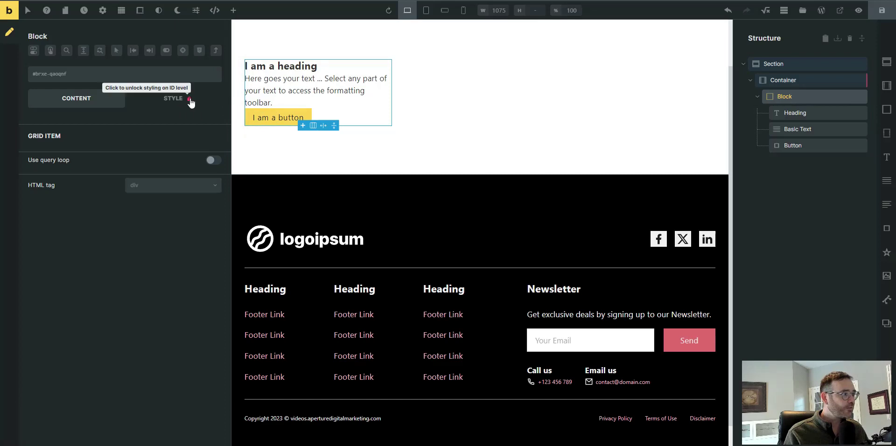
# Step: Centre the block's self alignment and its content on both the main and cross axes, with ID-level styling unlocked
pyautogui.click(91, 315)
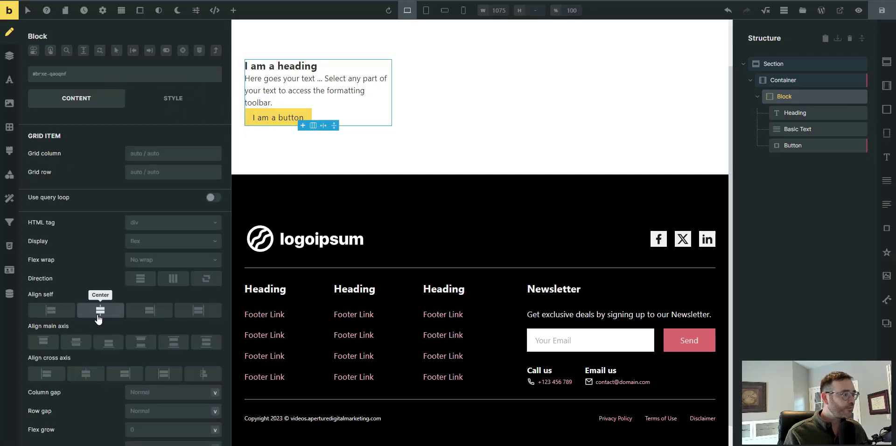
pyautogui.click(76, 343)
pyautogui.click(86, 374)
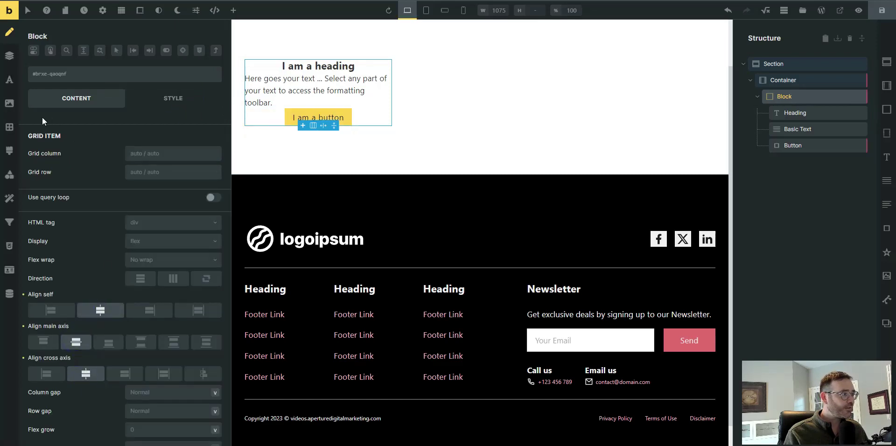
# Step: Apply a padding of 30 to all four sides of the block
pyautogui.click(10, 56)
pyautogui.click(68, 247)
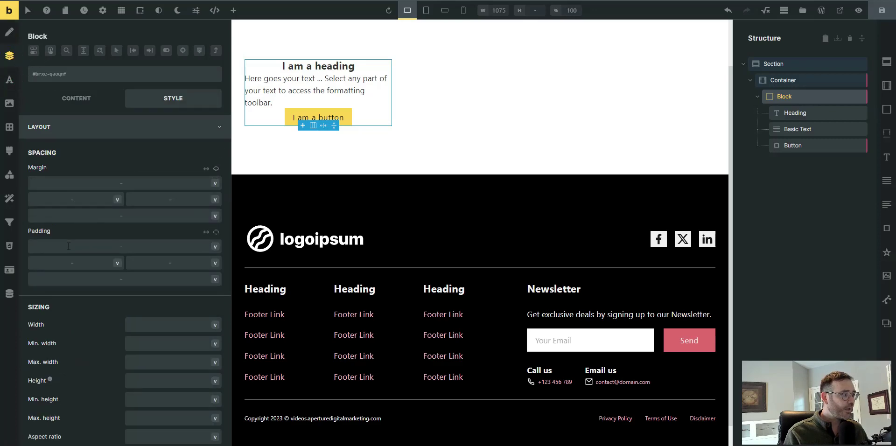
pyautogui.write('30')
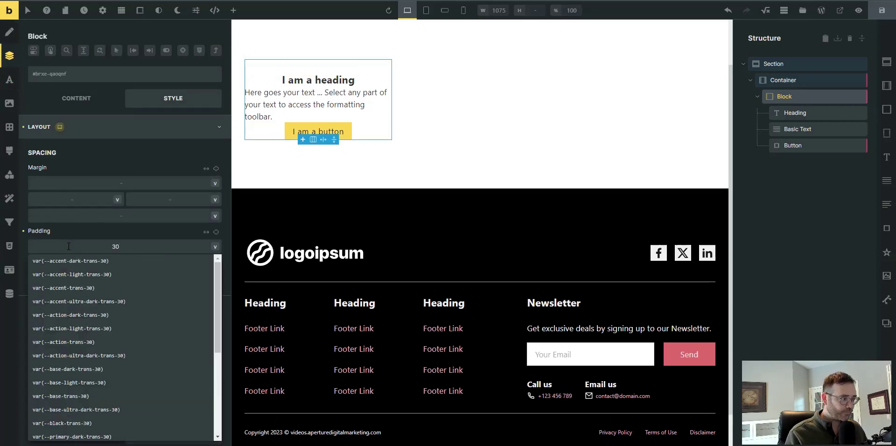
pyautogui.click(216, 232)
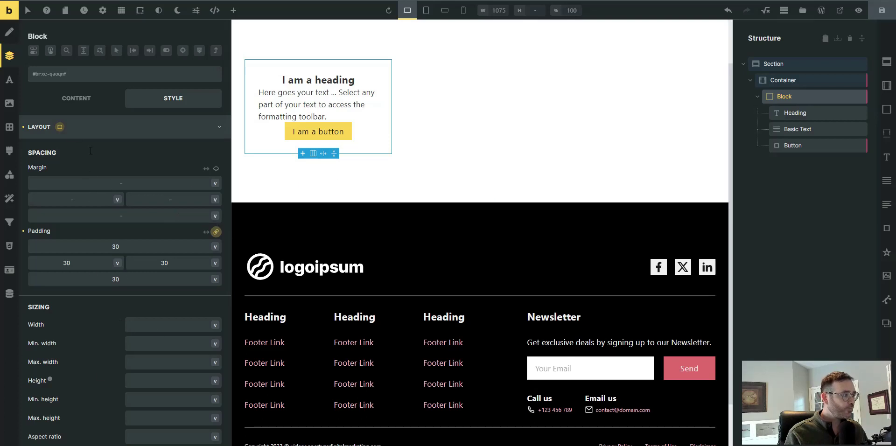
# Step: Try a row gap of 30 for the block's content, and settle on a row gap of 15
pyautogui.click(84, 98)
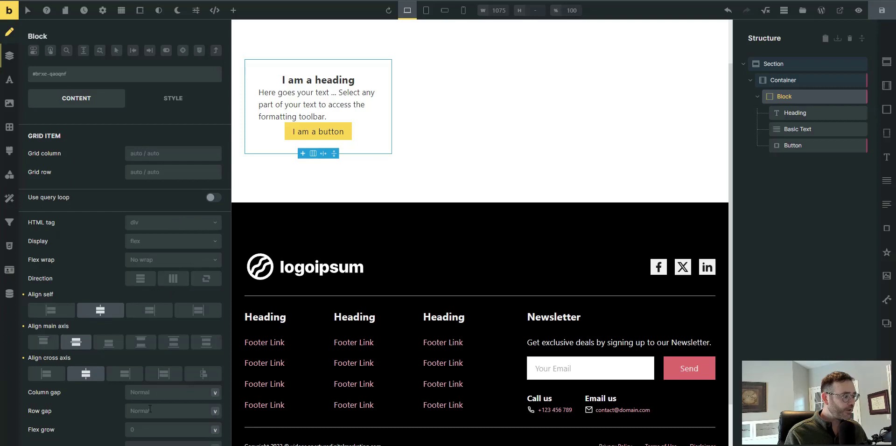
pyautogui.click(149, 410)
pyautogui.write('30')
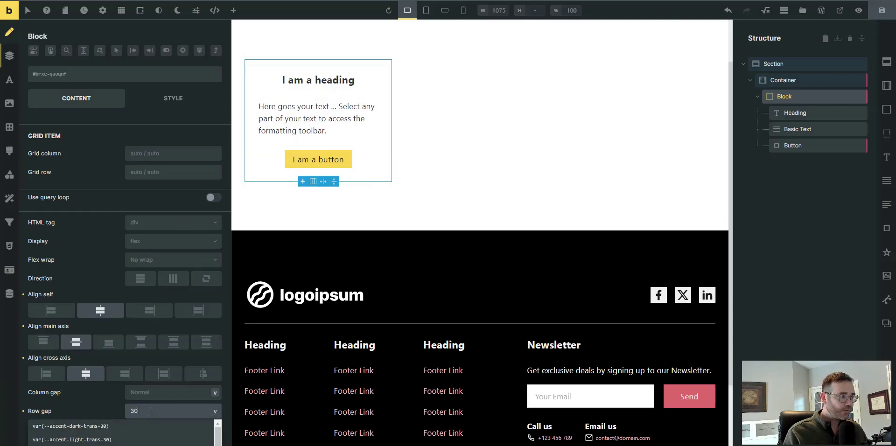
pyautogui.press('BackSpace')
pyautogui.press('BackSpace')
pyautogui.write('15')
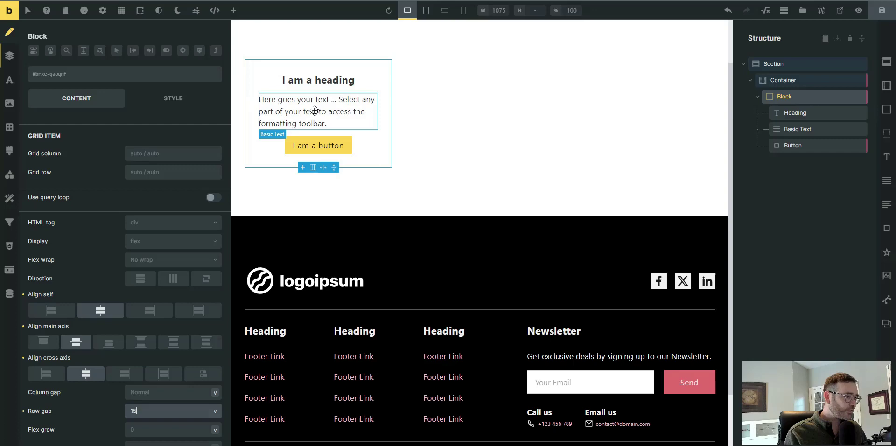
# Step: Give the block a box shadow with a blur of 25 and a spread of 5
pyautogui.scroll(-1, 43, 100)
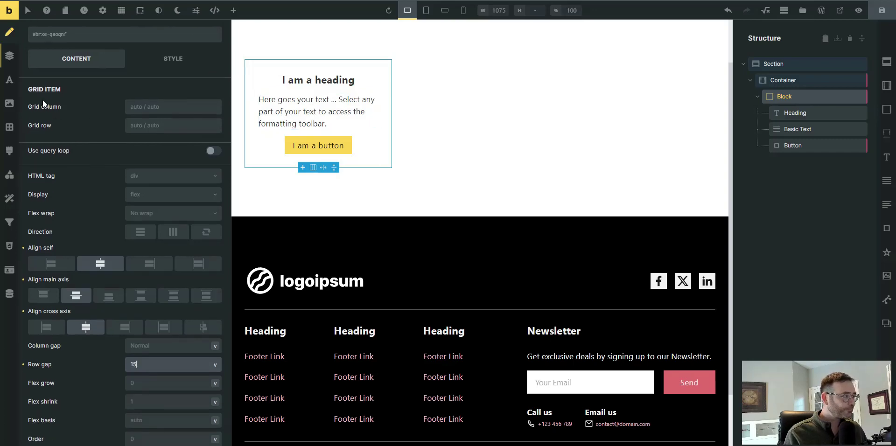
pyautogui.click(11, 130)
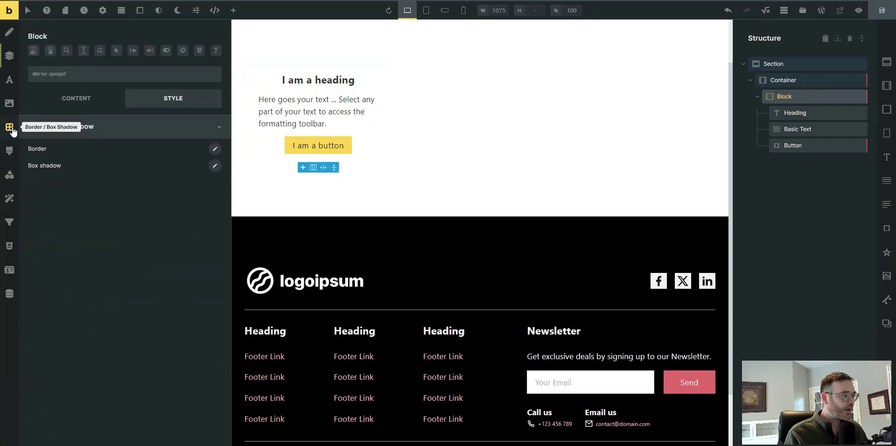
pyautogui.click(215, 166)
pyautogui.click(144, 216)
pyautogui.write('25')
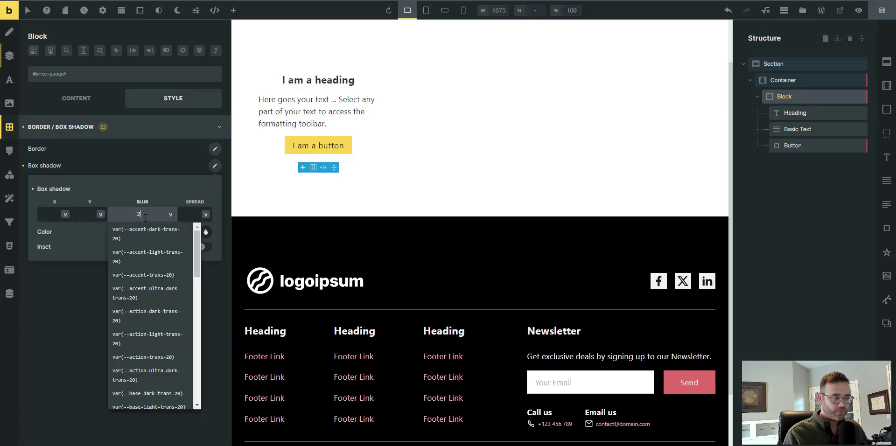
pyautogui.click(189, 216)
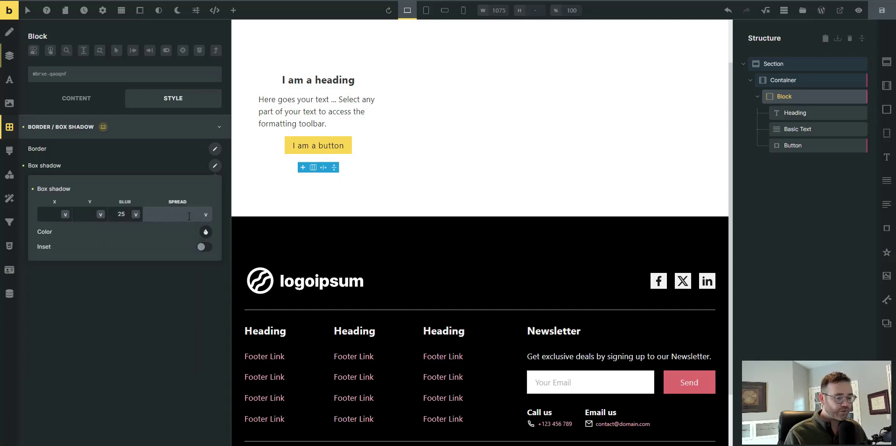
pyautogui.write('5')
pyautogui.click(74, 234)
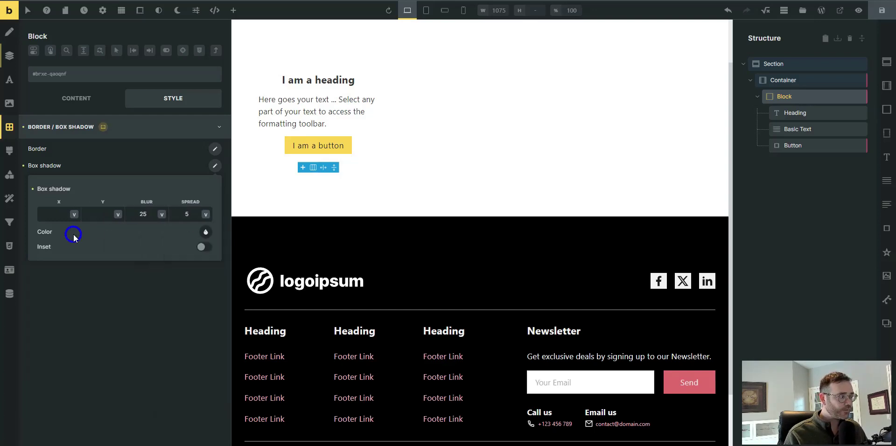
# Step: Set the block's shadow color to RGB black (0, 0, 0) with an alpha of .15, and save the page
pyautogui.click(205, 232)
pyautogui.scroll(-1, 173, 374)
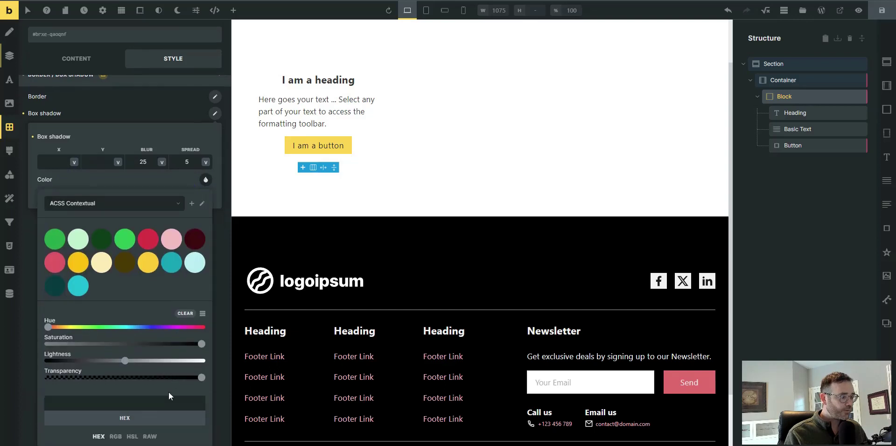
pyautogui.click(116, 437)
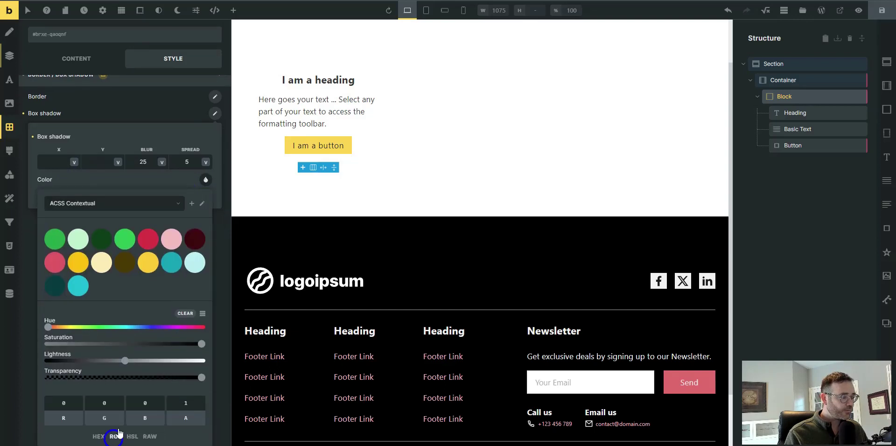
pyautogui.click(191, 402)
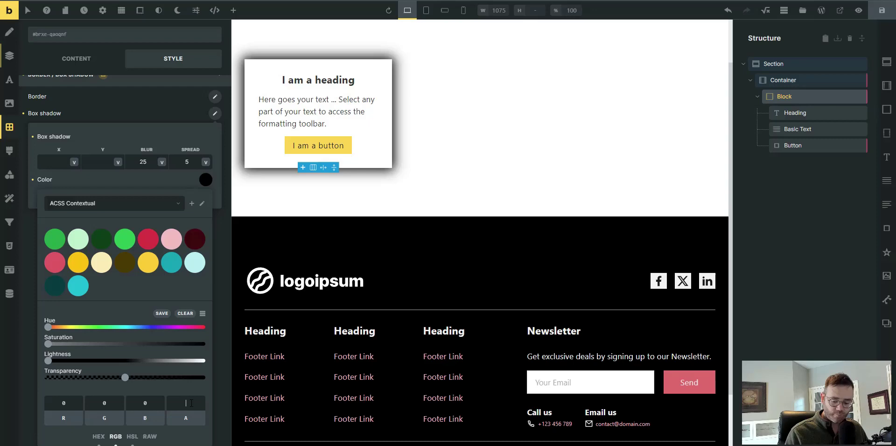
pyautogui.write('.1')
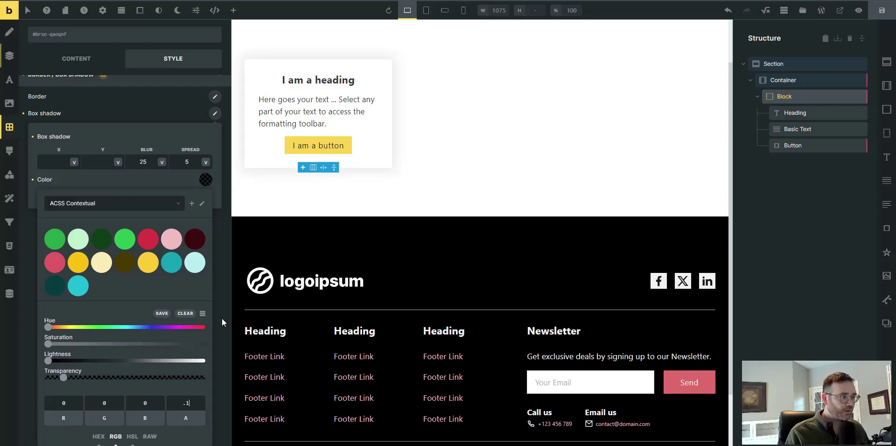
pyautogui.write('5')
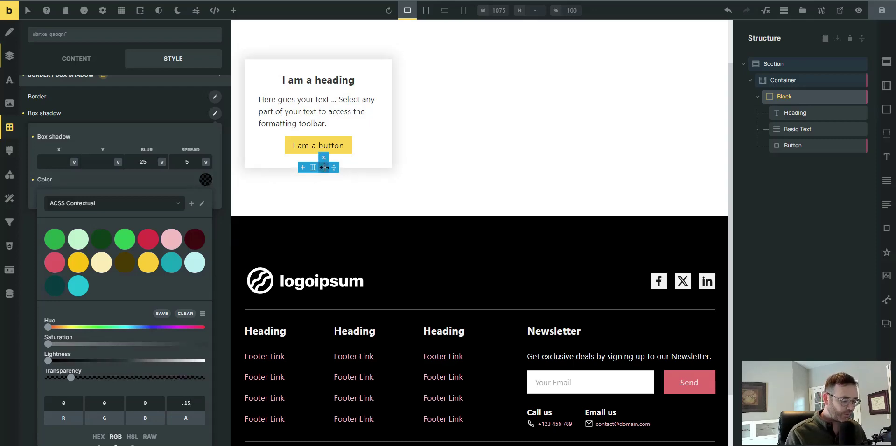
pyautogui.click(879, 13)
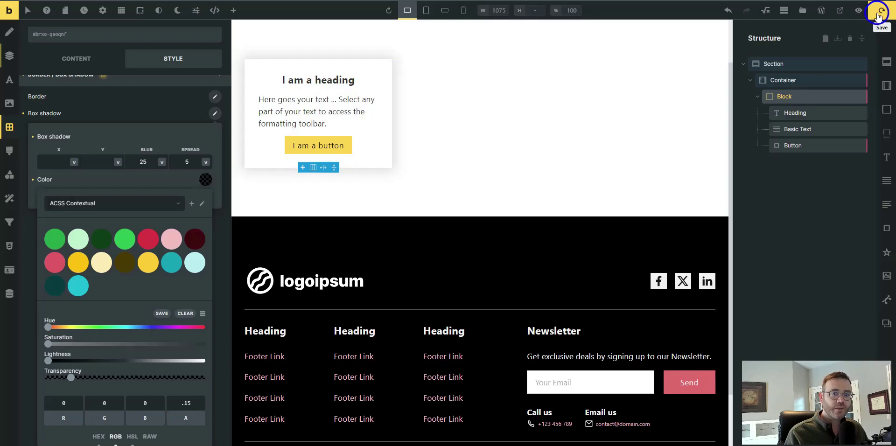
# Step: Unlock the heading's ID-level styling, mix the blue #3328d7 as its text color, and copy that hex code
pyautogui.click(799, 113)
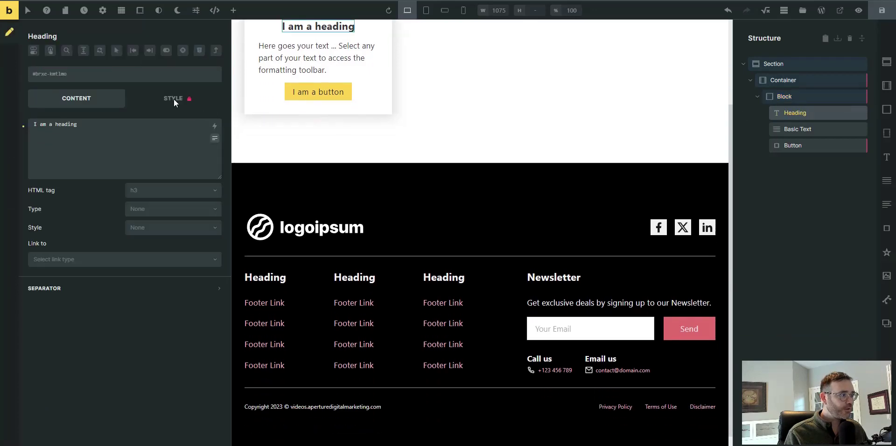
pyautogui.click(189, 99)
pyautogui.click(9, 79)
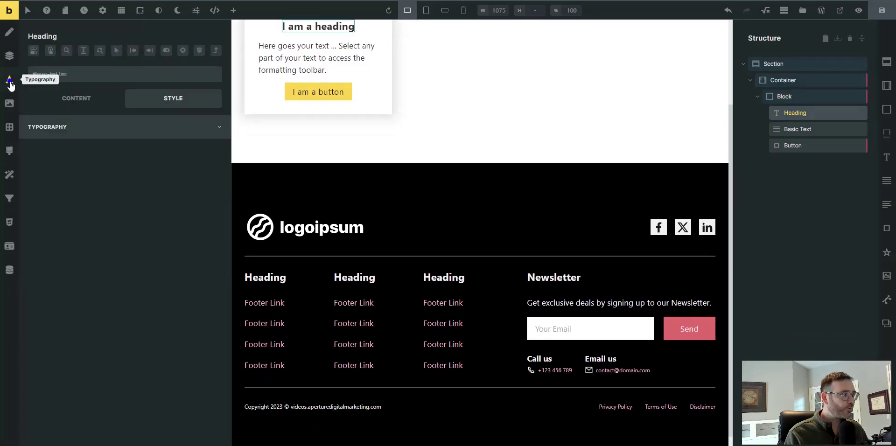
pyautogui.click(216, 149)
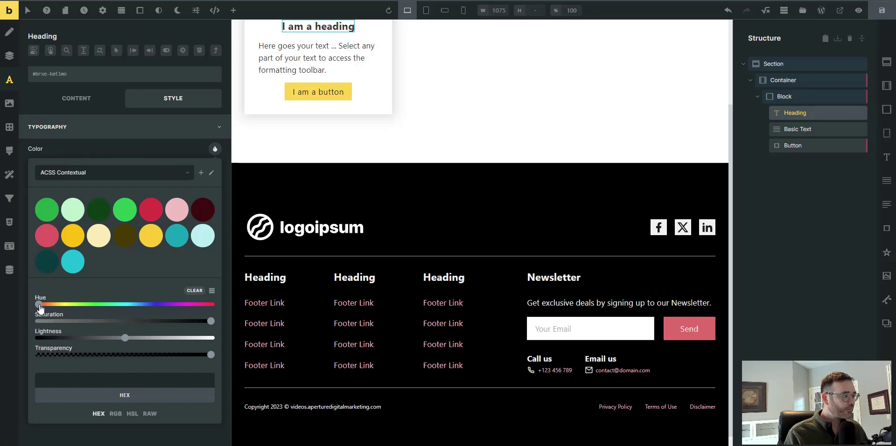
pyautogui.moveTo(38, 304); pyautogui.dragTo(156, 304)
pyautogui.click(156, 305)
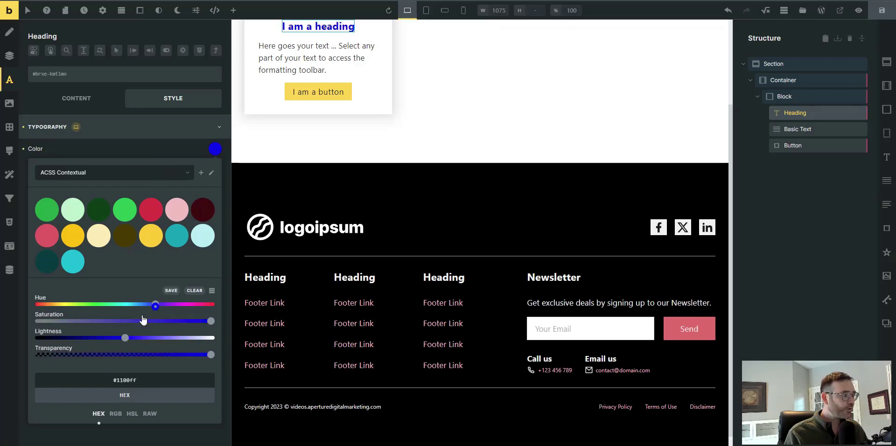
pyautogui.moveTo(196, 322); pyautogui.dragTo(158, 321)
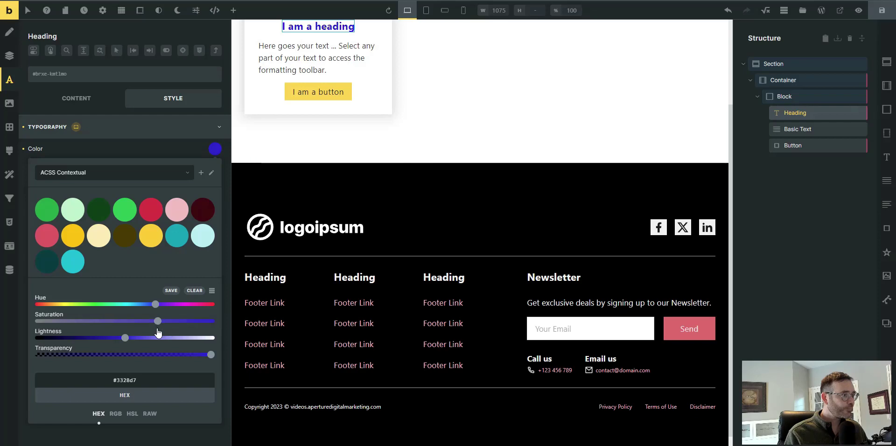
pyautogui.click(142, 378)
pyautogui.hotkey('ctrl', 'c')
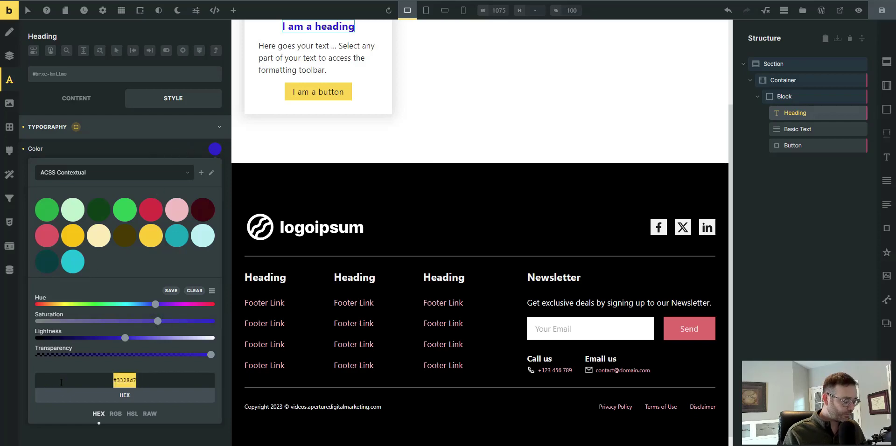
# Step: Set the button's background color to the copied hex #3328d7
pyautogui.click(806, 146)
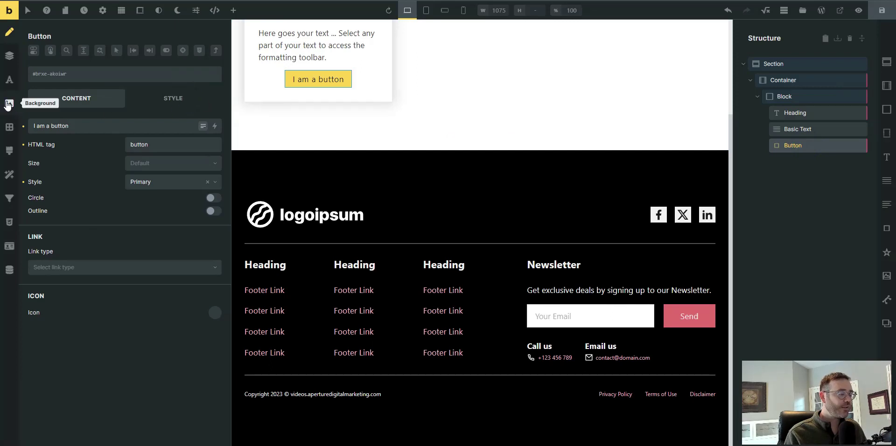
pyautogui.click(9, 103)
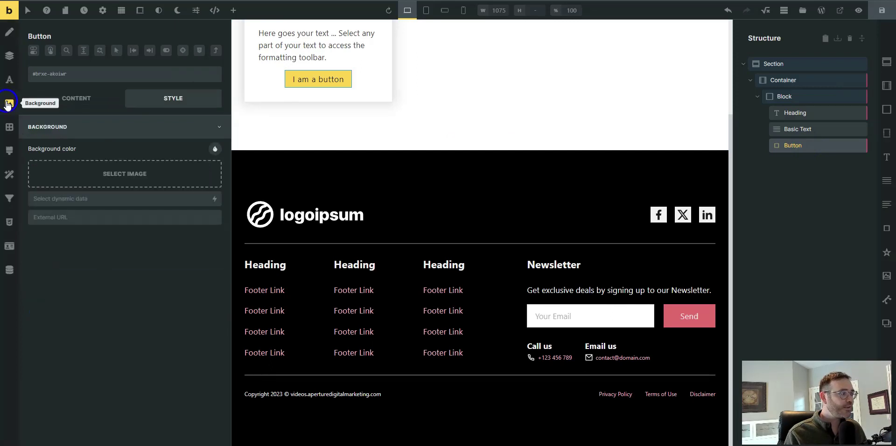
pyautogui.click(215, 149)
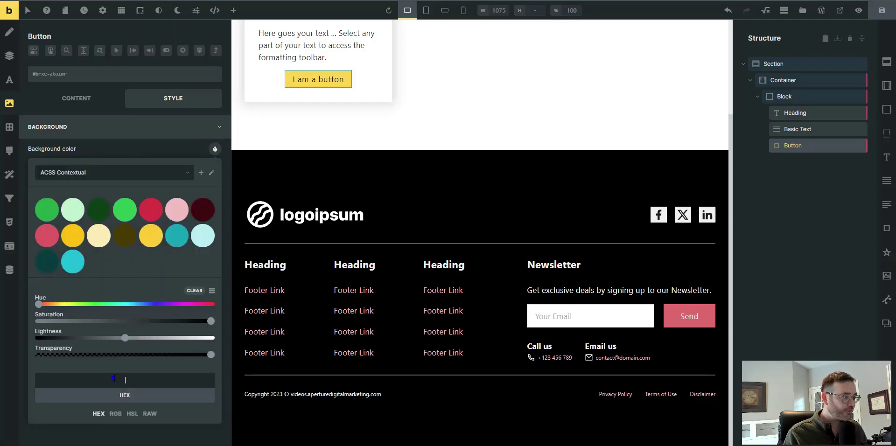
pyautogui.hotkey('ctrl', 'v')
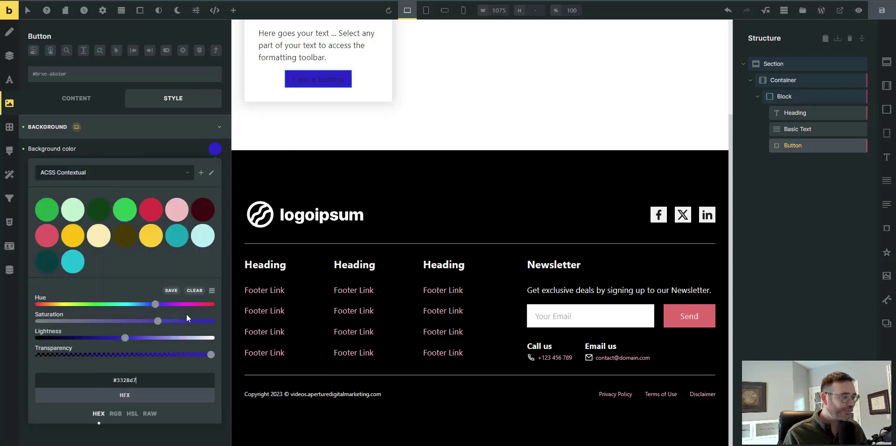
# Step: Set the button's text color to #fff and save the page
pyautogui.click(89, 128)
pyautogui.click(100, 147)
pyautogui.click(215, 150)
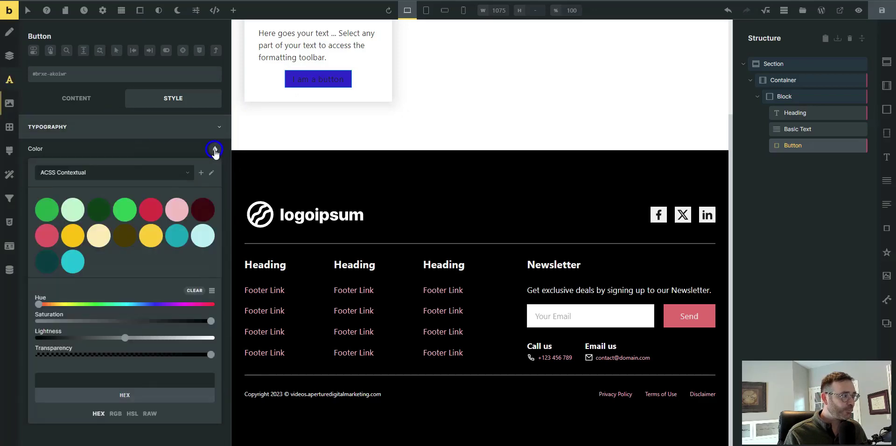
pyautogui.click(112, 386)
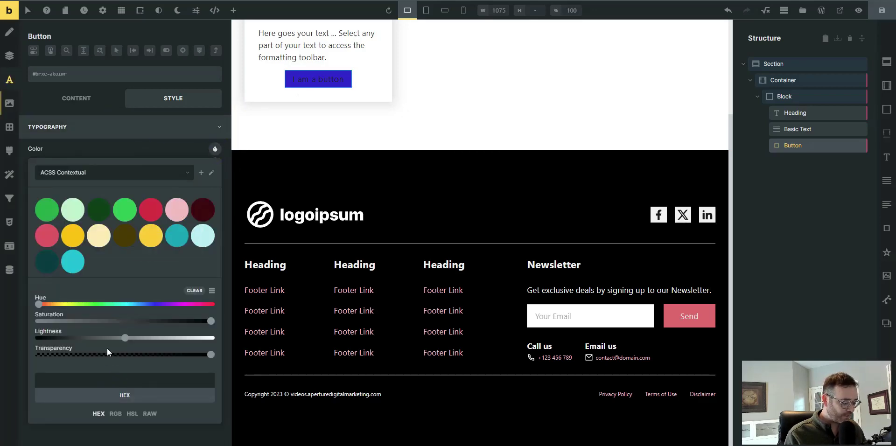
pyautogui.write('#fff')
pyautogui.scroll(3, 467, 154)
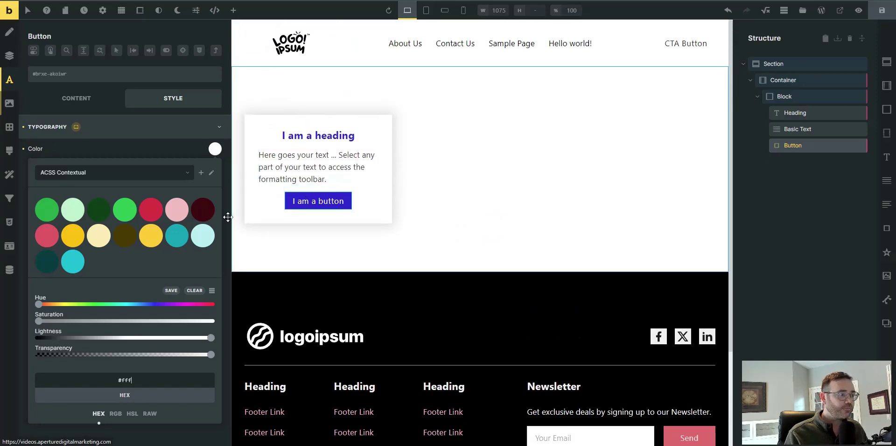
pyautogui.click(883, 13)
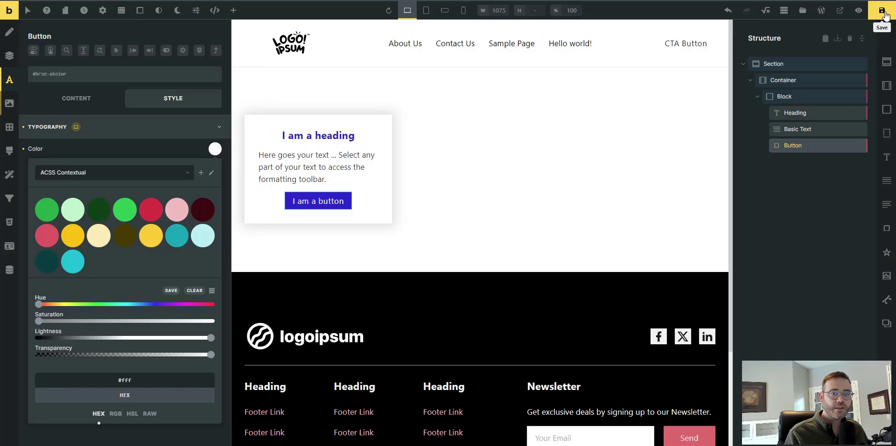
# Step: Review the styles applied to the card's block in the Style Overview
pyautogui.rightClick(788, 96)
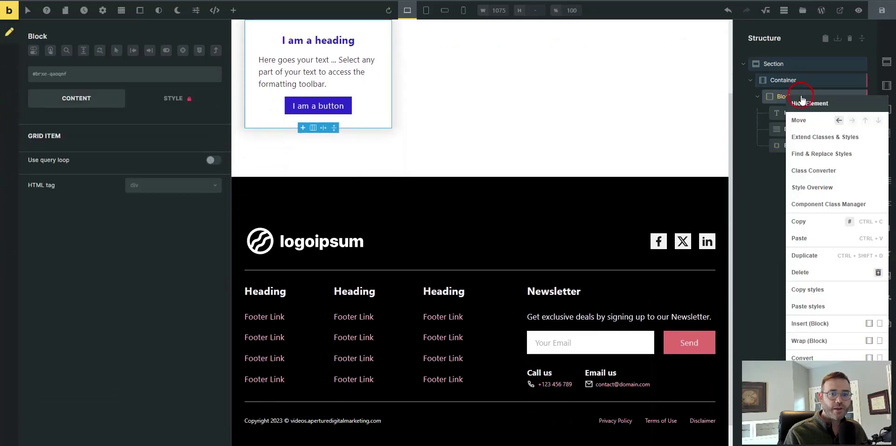
pyautogui.click(810, 189)
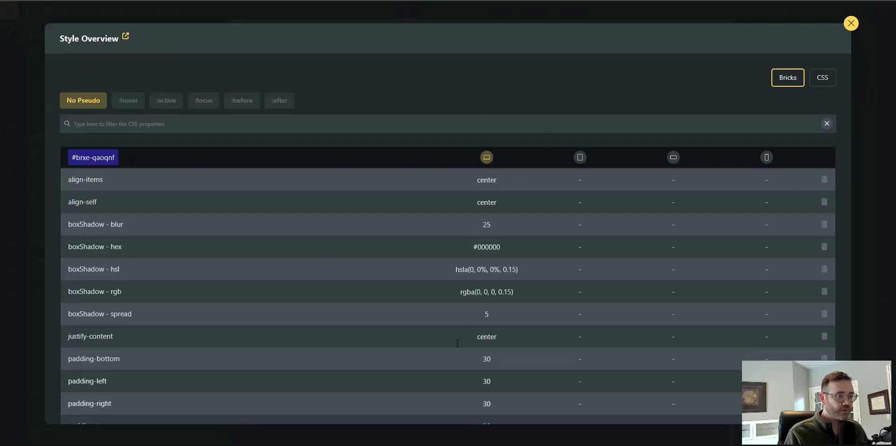
pyautogui.scroll(-1, 420, 322)
pyautogui.scroll(1, 380, 315)
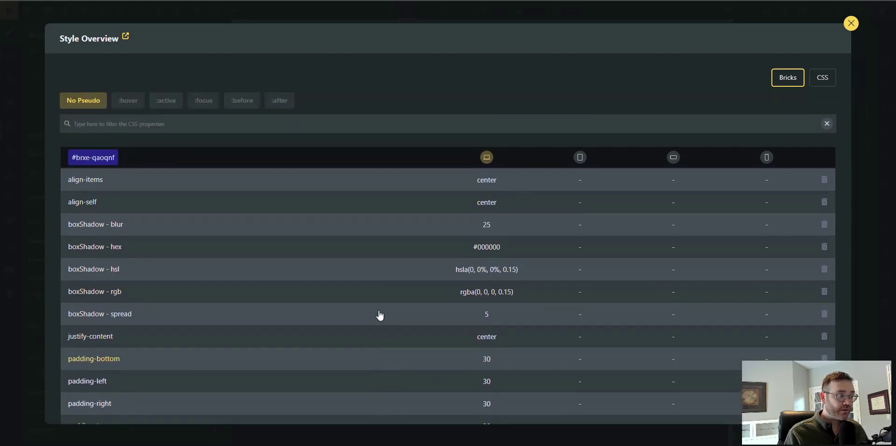
pyautogui.click(851, 23)
pyautogui.scroll(2, 410, 60)
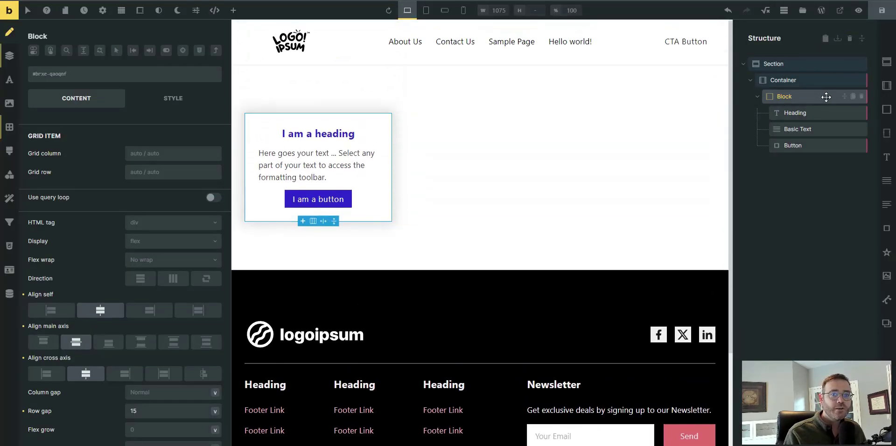
# Step: Label the section "card" and its container "grid" in the structure
pyautogui.click(788, 66)
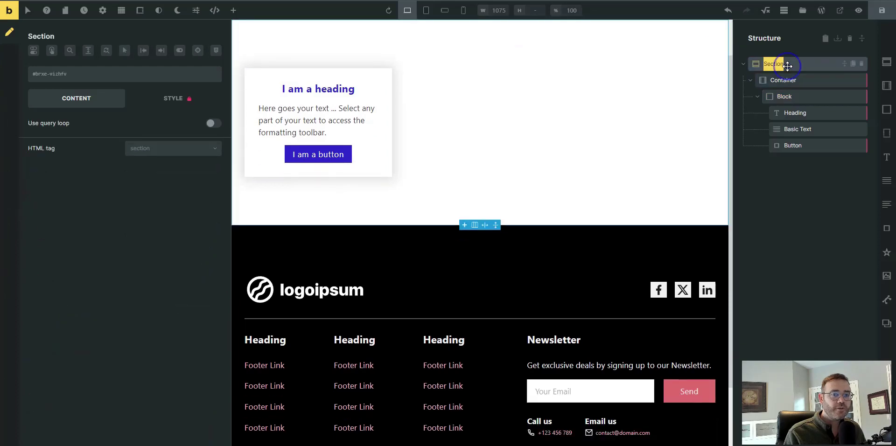
pyautogui.write('card')
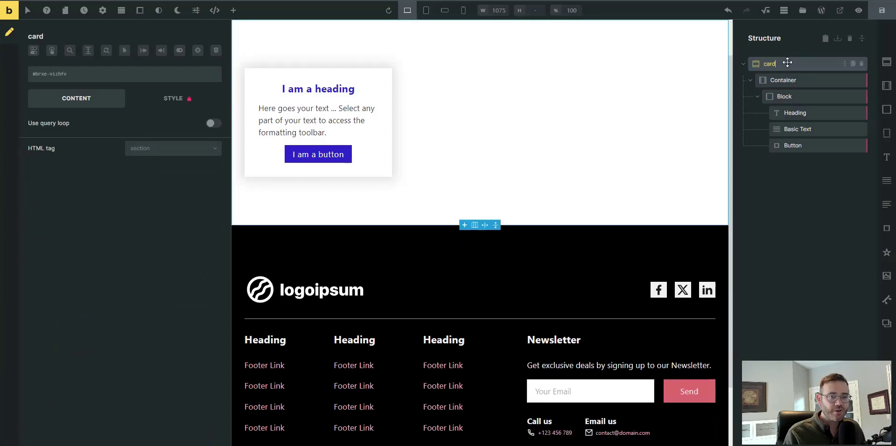
pyautogui.doubleClick(784, 80)
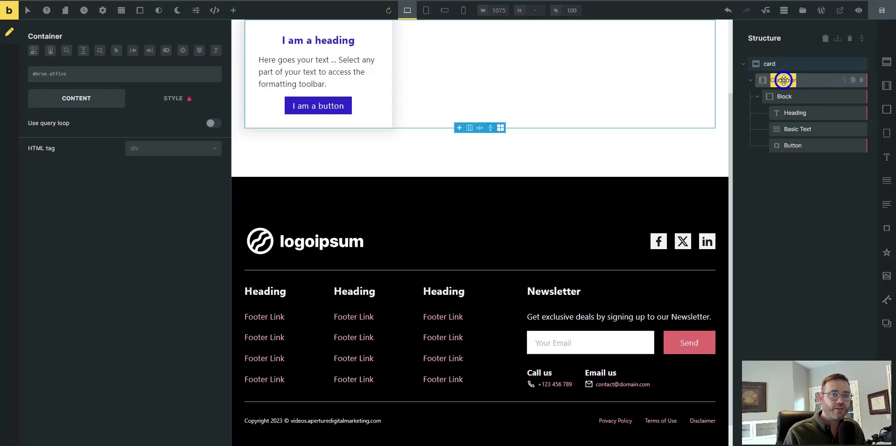
pyautogui.write('Containergrid')
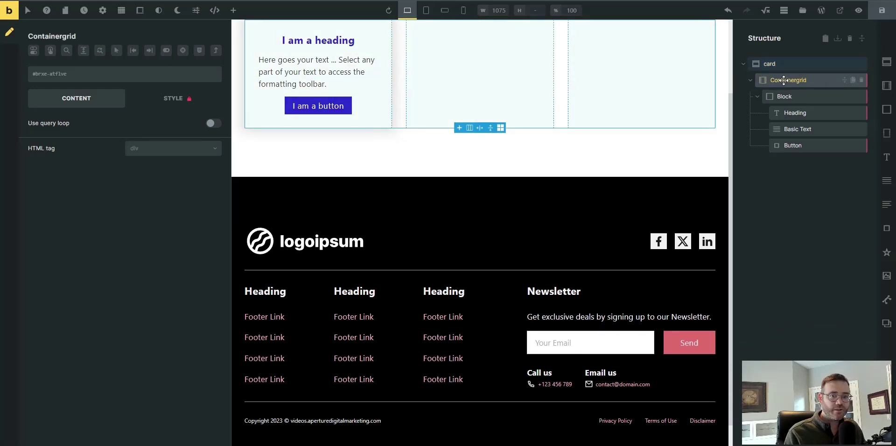
pyautogui.doubleClick(783, 81)
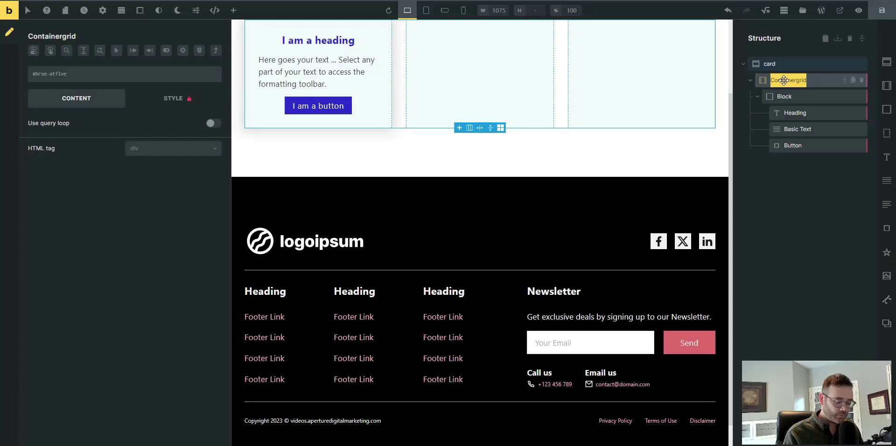
pyautogui.write('gr')
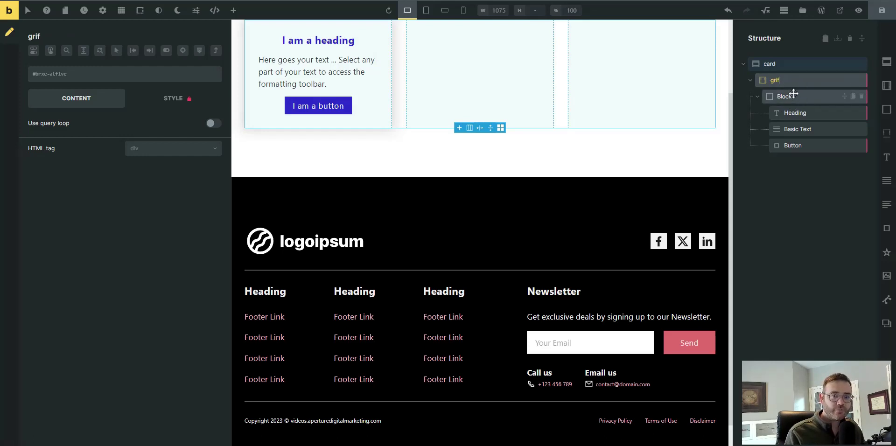
# Step: Label the block inside the grid "item" and its basic text element "text"
pyautogui.doubleClick(794, 95)
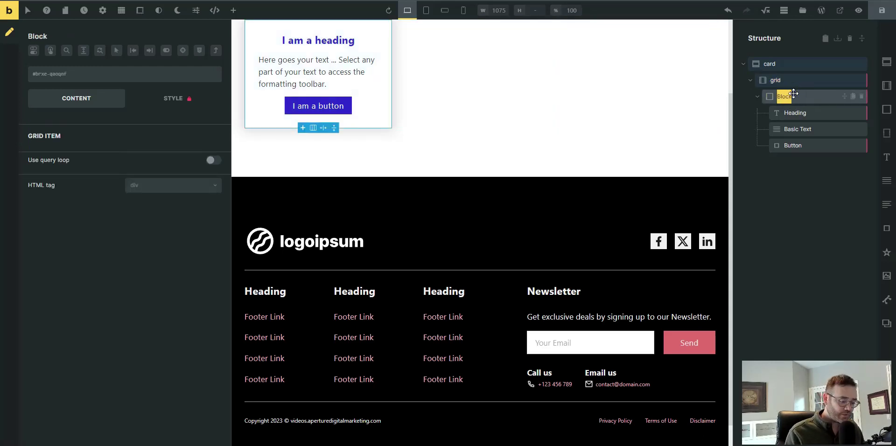
pyautogui.write('item')
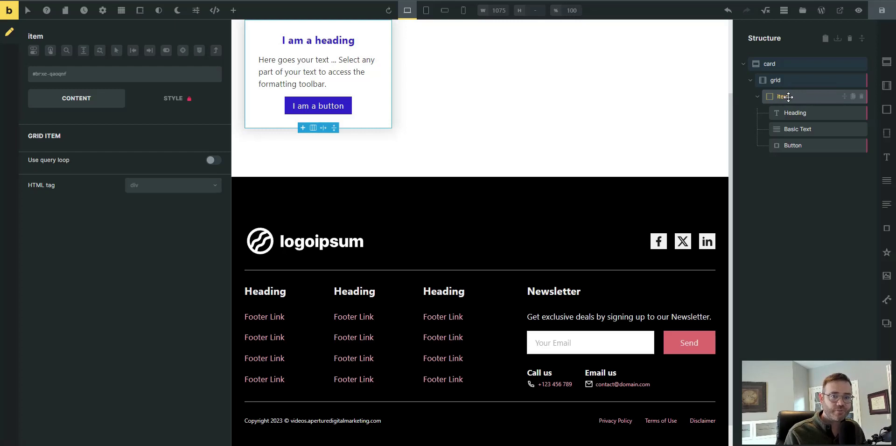
pyautogui.scroll(2, 516, 100)
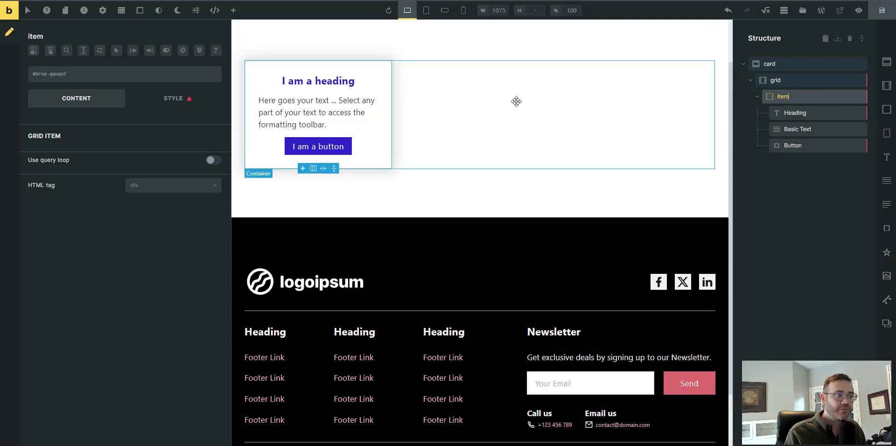
pyautogui.doubleClick(796, 128)
pyautogui.write('text')
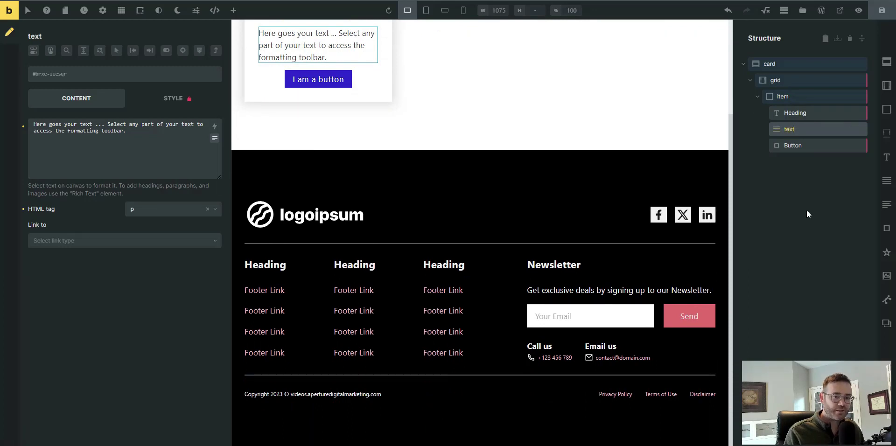
pyautogui.click(794, 175)
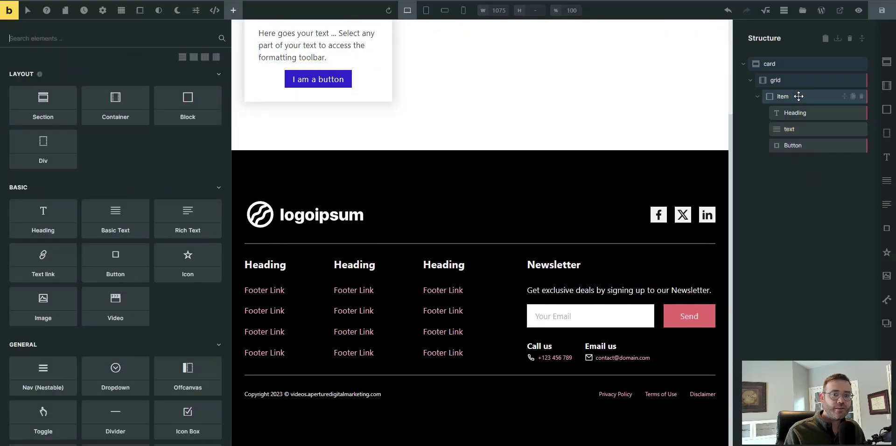
# Step: Duplicate the item block twice to fill the three-column grid, and collapse the original item in the structure
pyautogui.click(852, 96)
pyautogui.click(853, 97)
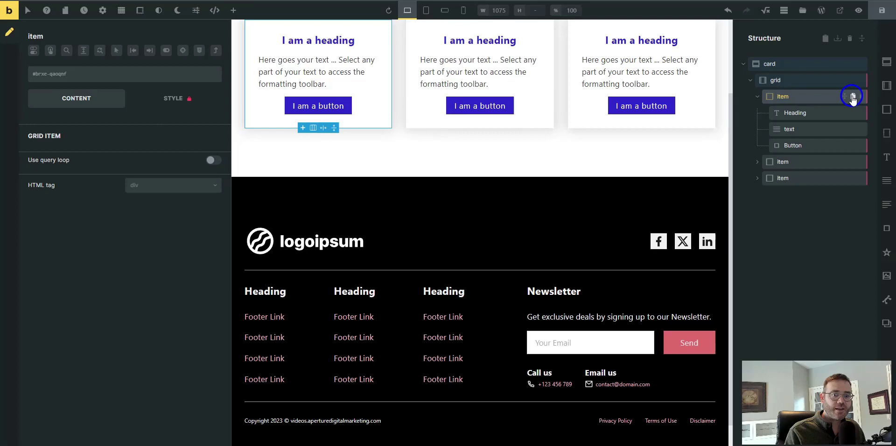
pyautogui.click(757, 97)
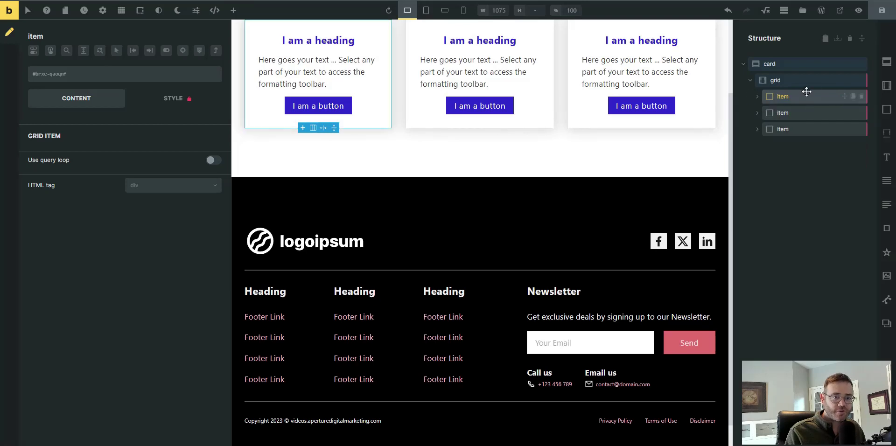
pyautogui.scroll(2, 574, 96)
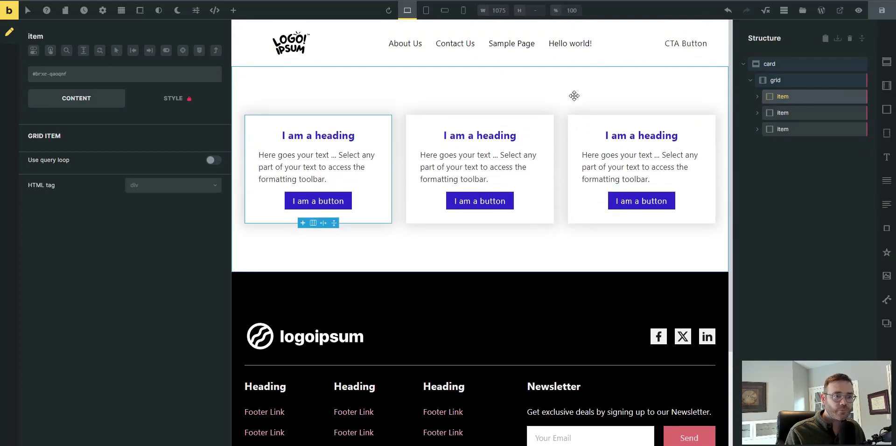
# Step: Open the Class Converter for the card section to preview the class names derived from the element labels
pyautogui.rightClick(786, 69)
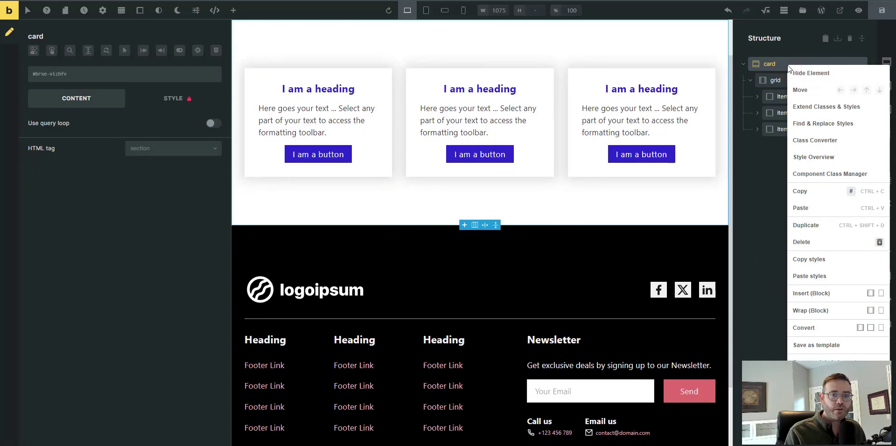
pyautogui.click(758, 63)
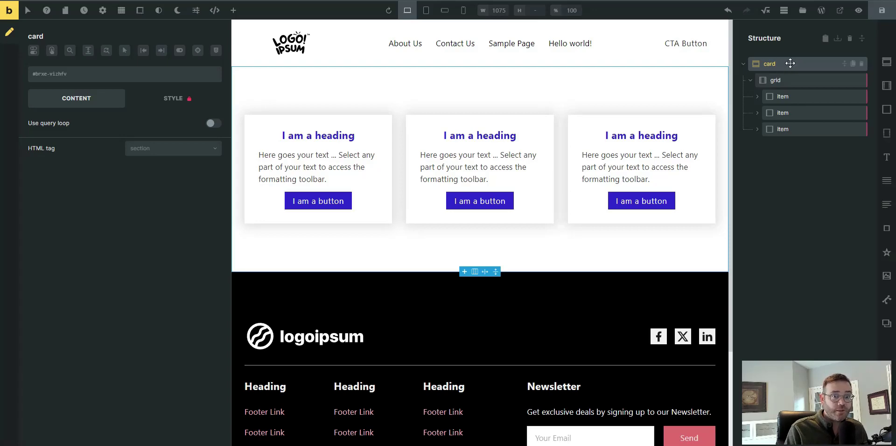
pyautogui.rightClick(791, 63)
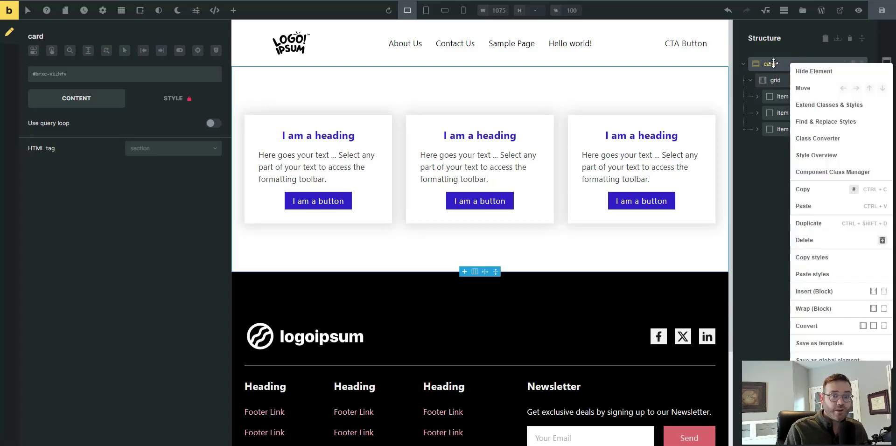
pyautogui.click(827, 140)
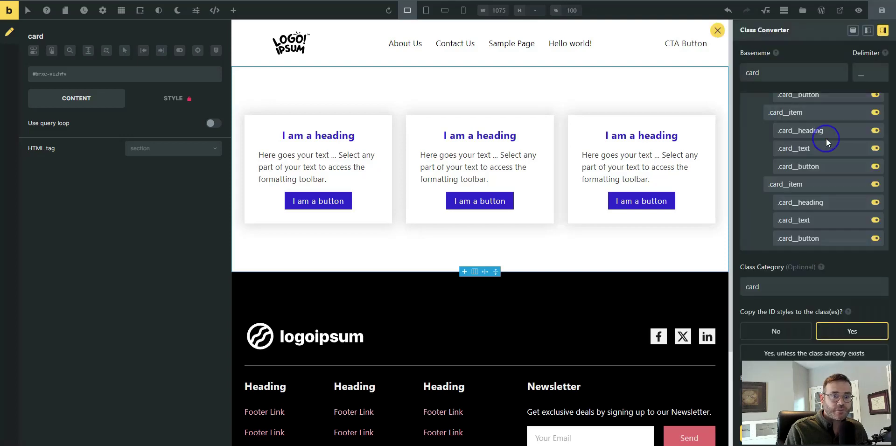
# Step: Try the basename "my-card" in the Class Converter, restore it to "card", and close the converter without converting
pyautogui.click(767, 73)
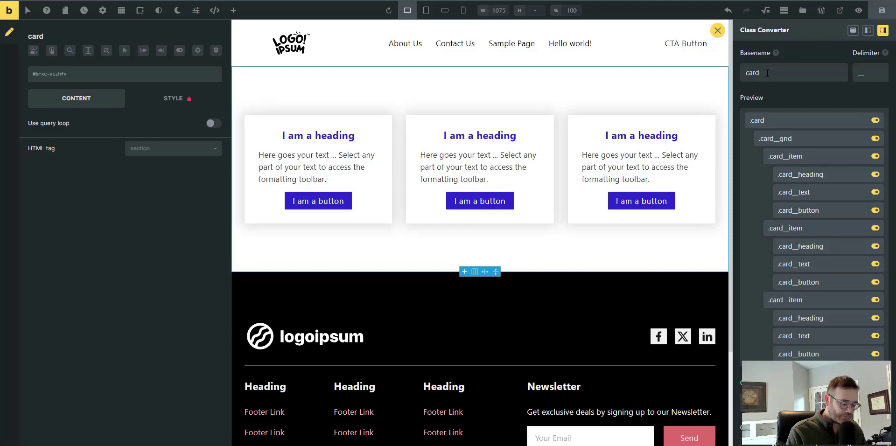
pyautogui.write('my-')
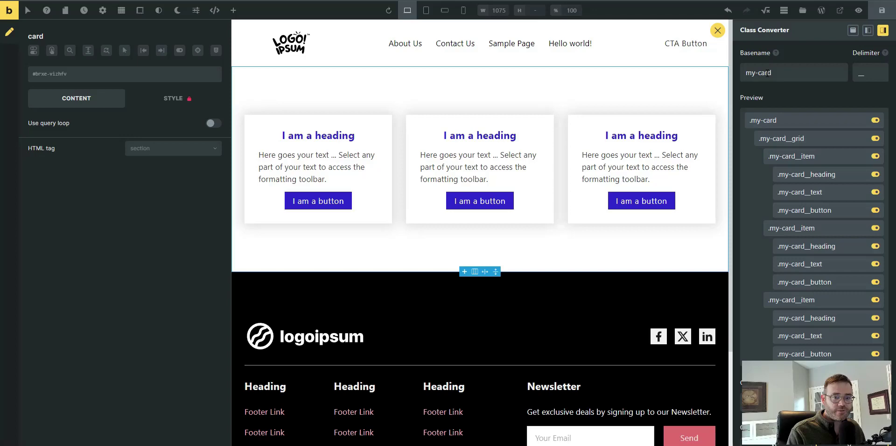
pyautogui.press('BackSpace')
pyautogui.press('BackSpace')
pyautogui.press('BackSpace')
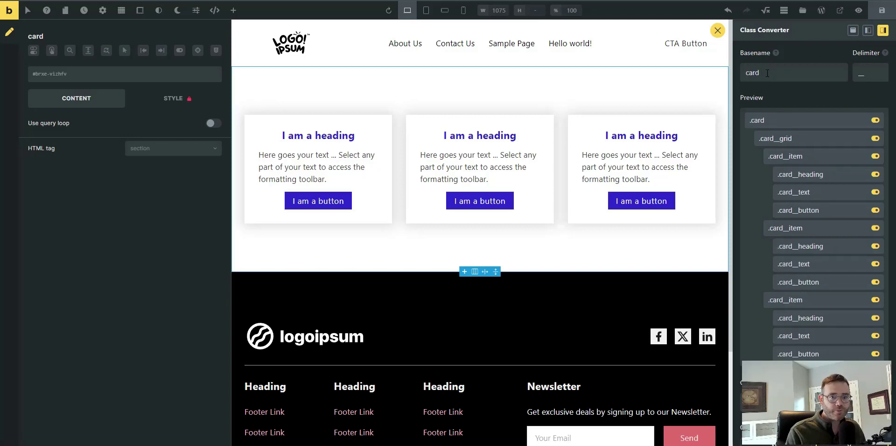
pyautogui.click(718, 30)
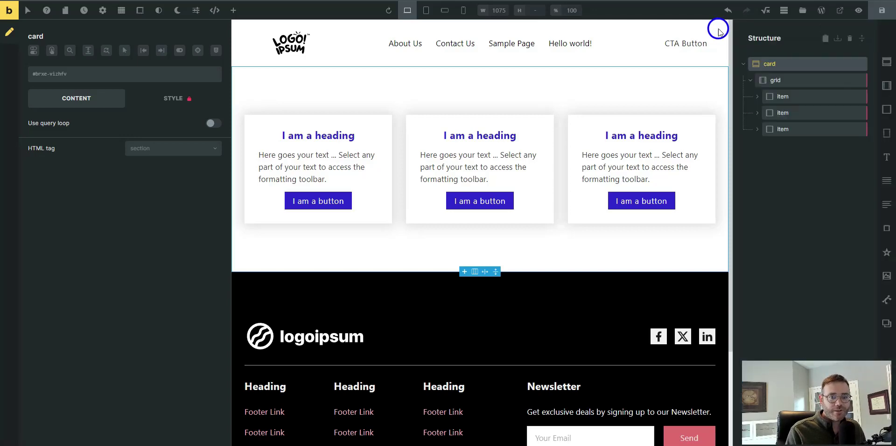
# Step: Expand the first item and relabel its heading "card heading"
pyautogui.click(758, 97)
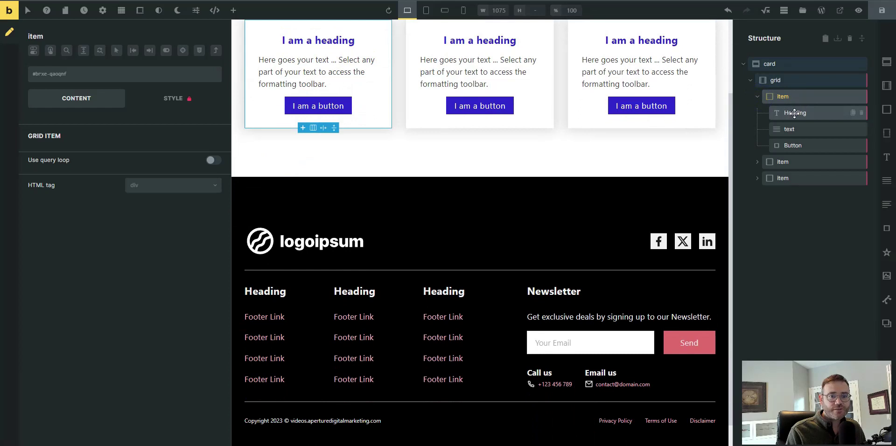
pyautogui.click(794, 113)
pyautogui.write('card')
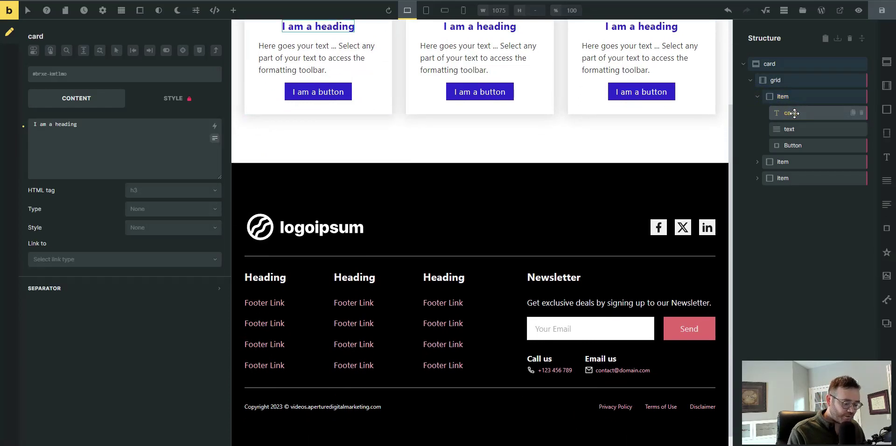
pyautogui.write(' heading')
pyautogui.tripleClick(794, 113)
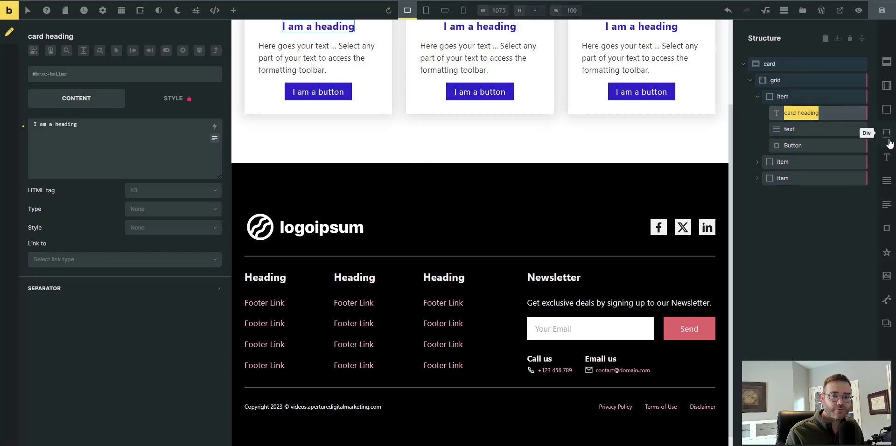
# Step: Delete the two older item copies, duplicate the relabelled first item twice, and check the heading label in the second item
pyautogui.click(826, 97)
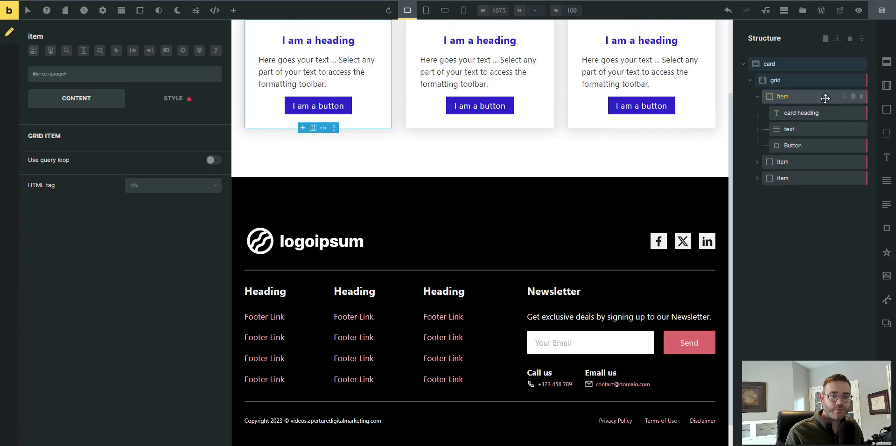
pyautogui.click(861, 162)
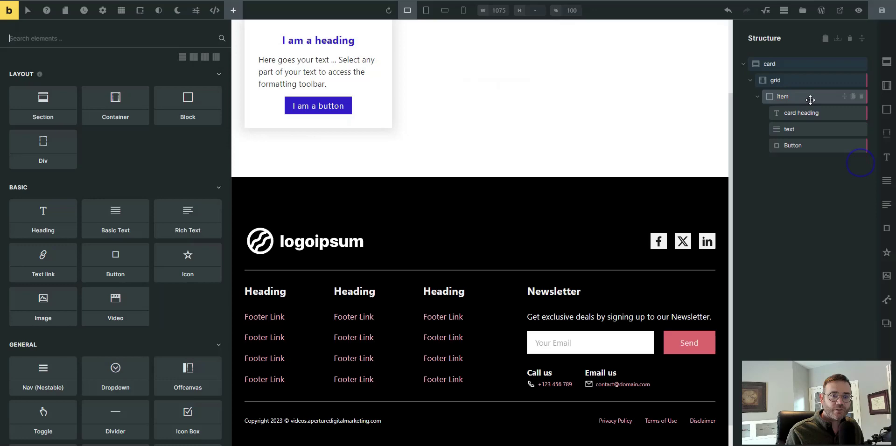
pyautogui.click(854, 96)
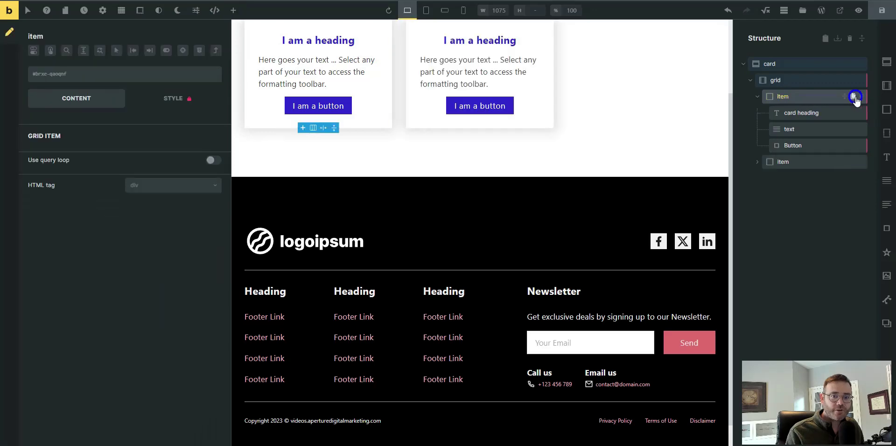
pyautogui.click(854, 97)
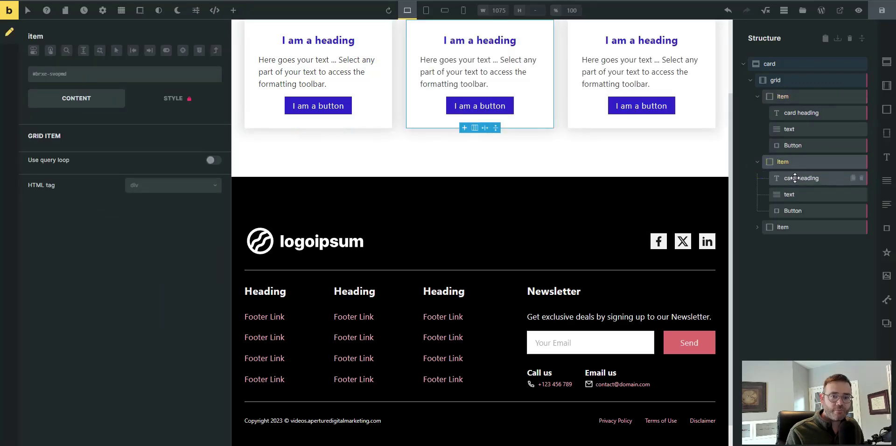
pyautogui.doubleClick(789, 177)
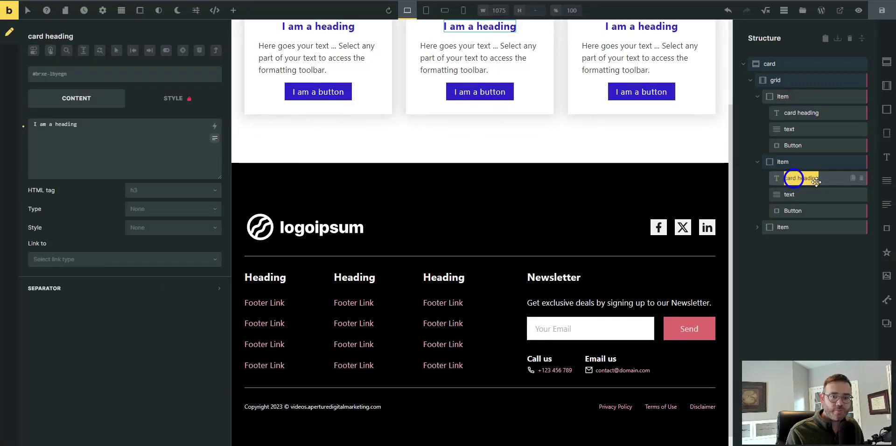
# Step: Examine the heading's class name in the card section's Class Converter preview, and close the converter
pyautogui.rightClick(802, 64)
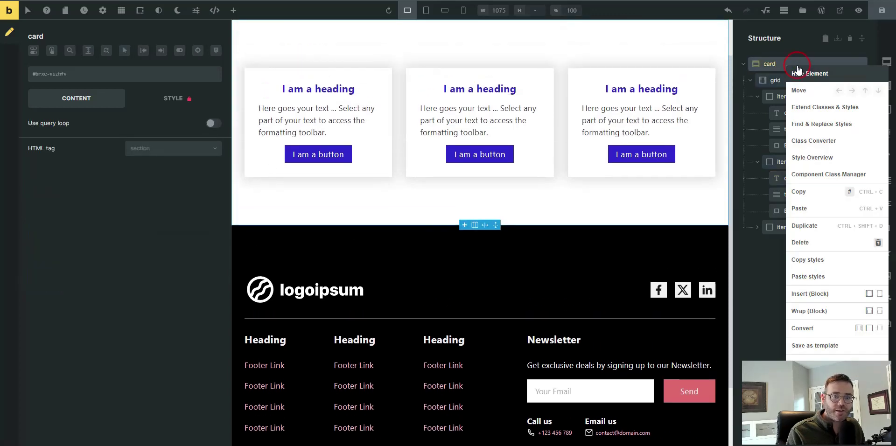
pyautogui.click(826, 145)
pyautogui.moveTo(846, 174); pyautogui.dragTo(795, 178)
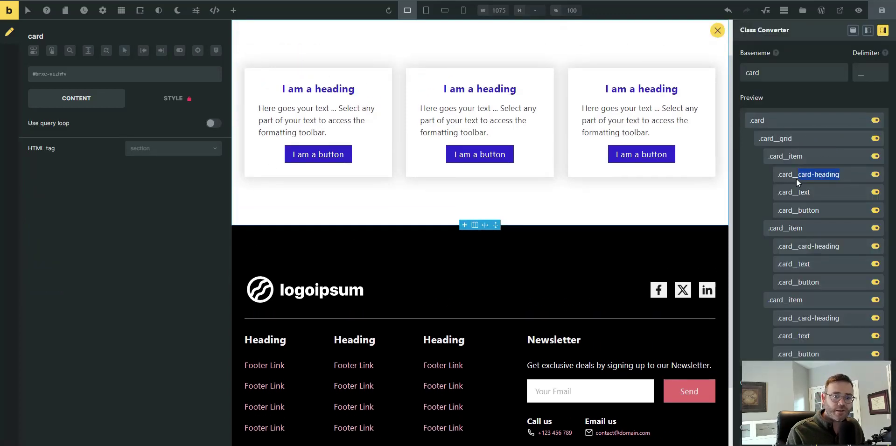
pyautogui.click(717, 30)
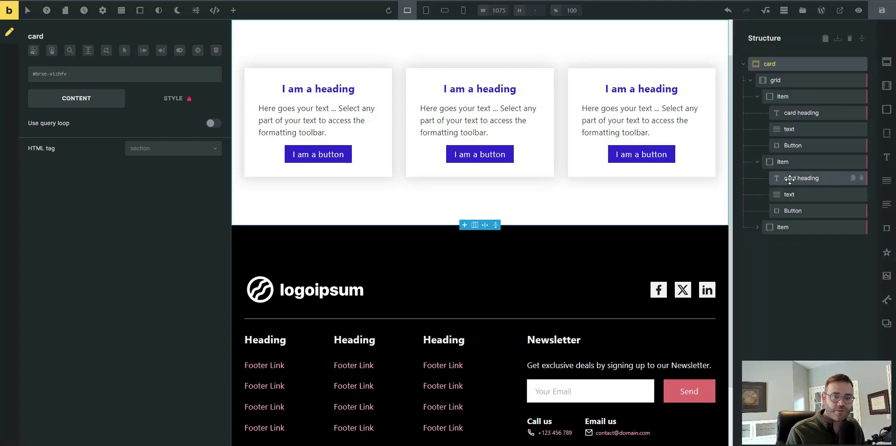
# Step: Open the Class Converter for the card section, try skipping the grid's class, and include it again
pyautogui.rightClick(784, 65)
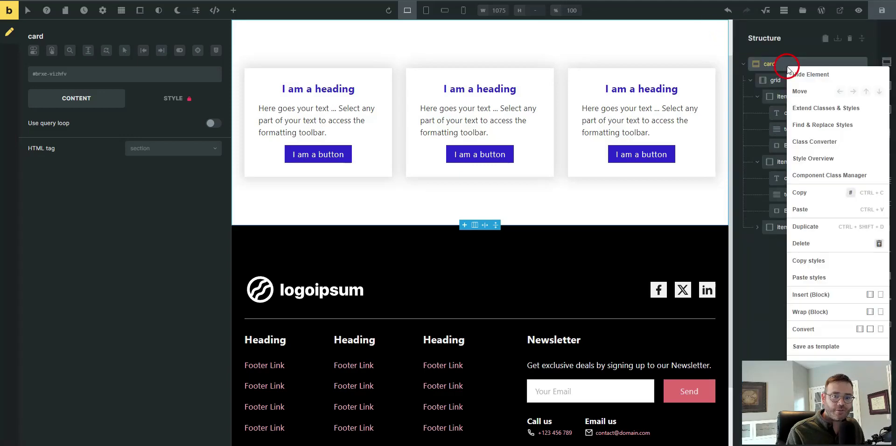
pyautogui.click(822, 146)
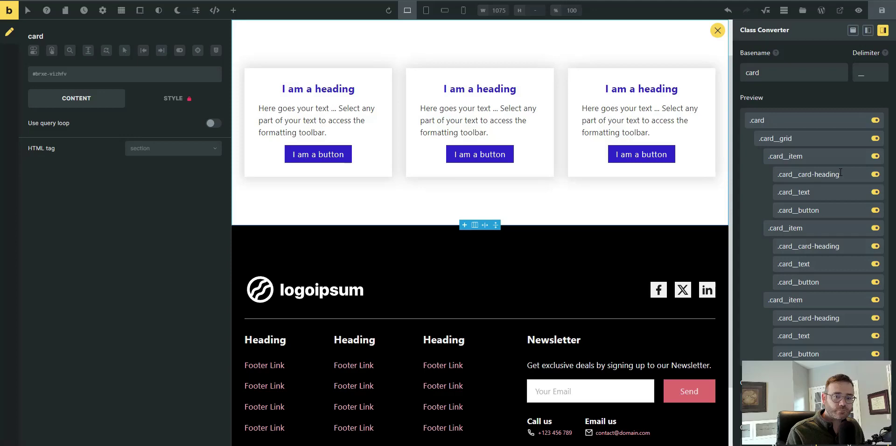
pyautogui.scroll(-3, 838, 175)
pyautogui.scroll(3, 835, 177)
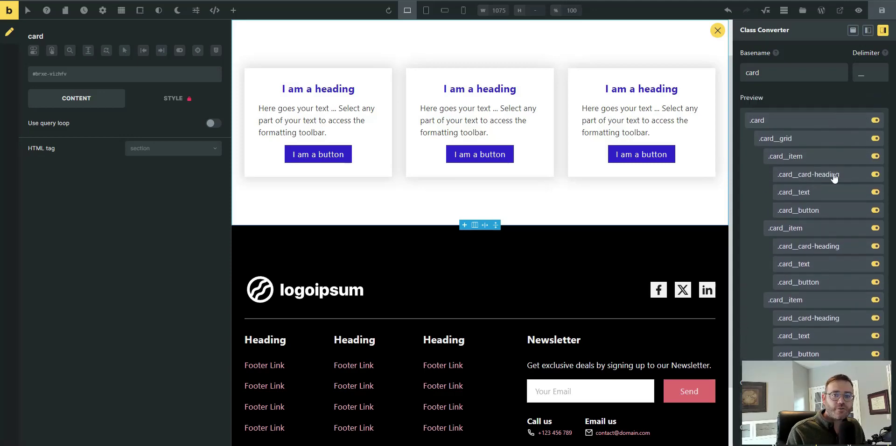
pyautogui.click(876, 141)
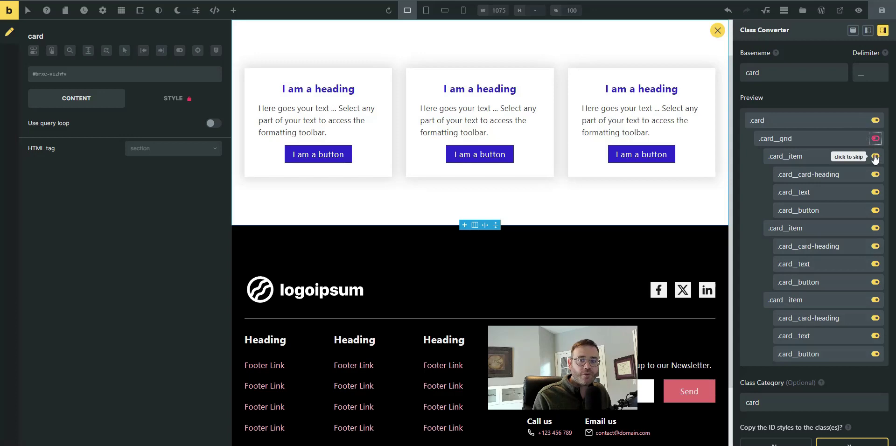
pyautogui.click(876, 139)
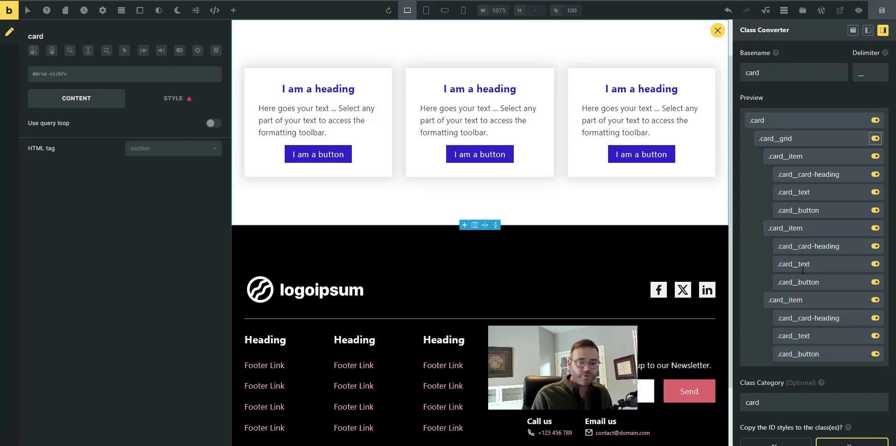
# Step: Create the card classes with the ID styles copied to the classes and erased from the IDs, and close the converter
pyautogui.scroll(-5, 803, 270)
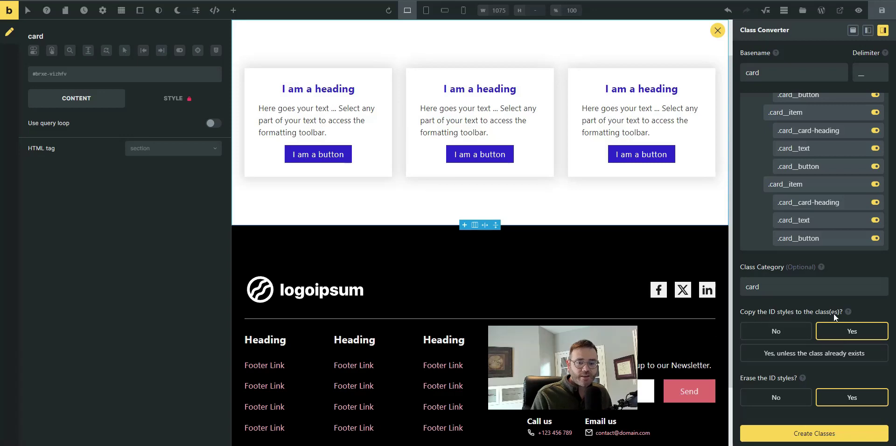
pyautogui.moveTo(850, 312)
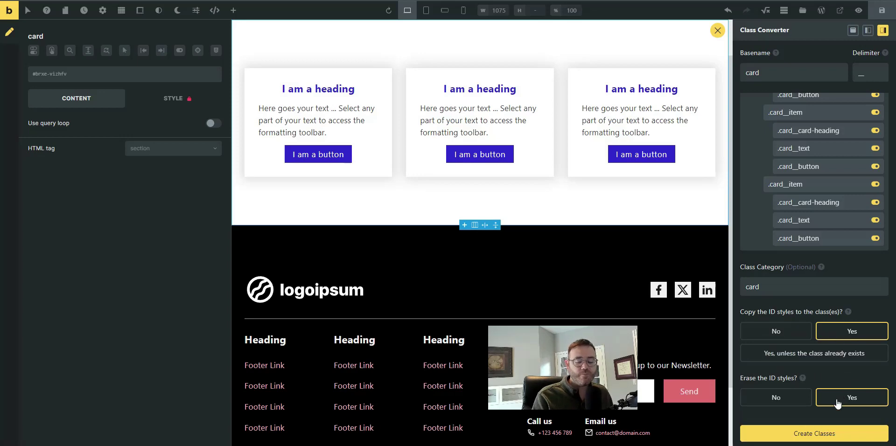
pyautogui.click(818, 436)
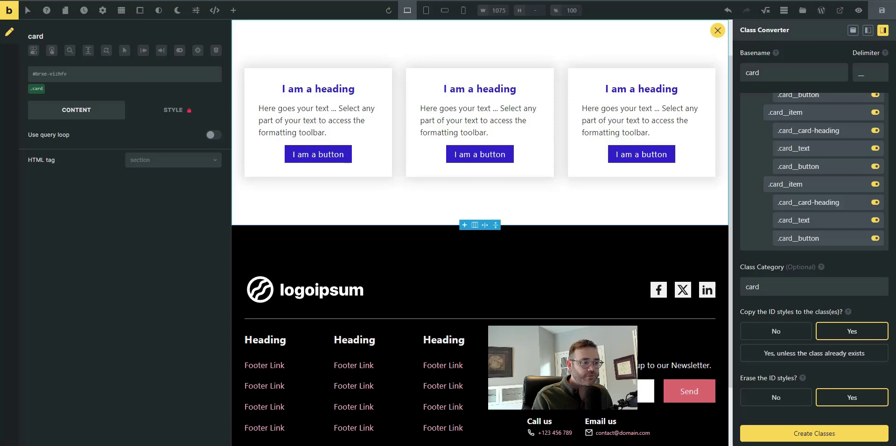
pyautogui.click(717, 31)
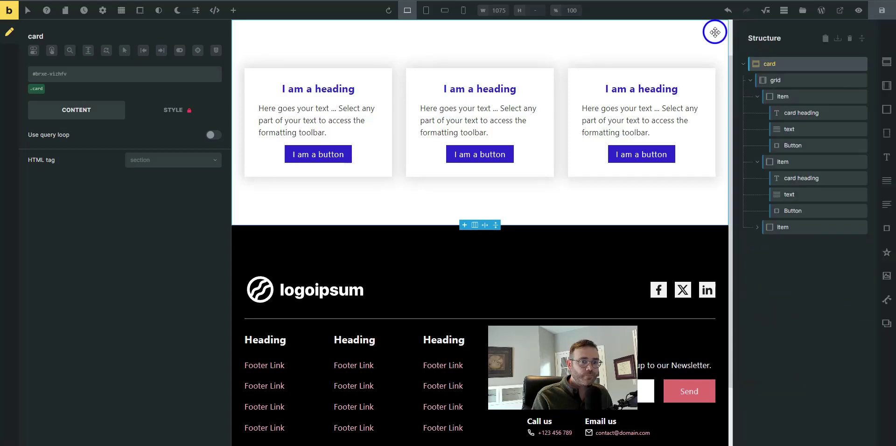
# Step: Check the grid's ID and class styles in the Style Overview, and close it
pyautogui.rightClick(787, 82)
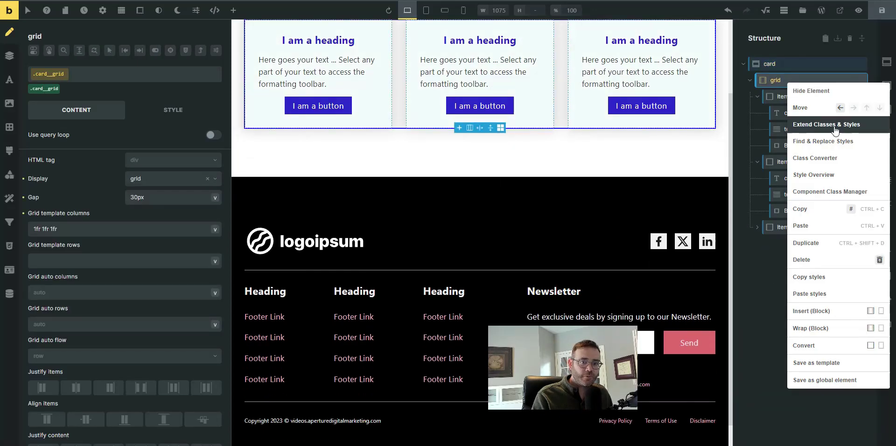
pyautogui.click(814, 175)
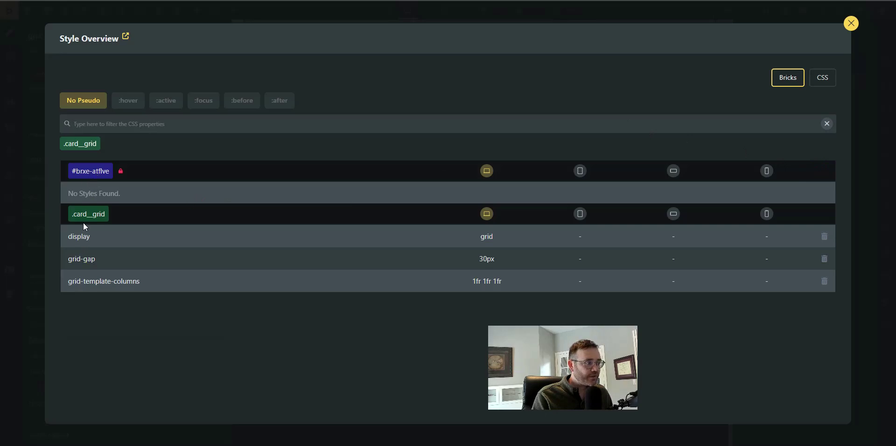
pyautogui.click(850, 24)
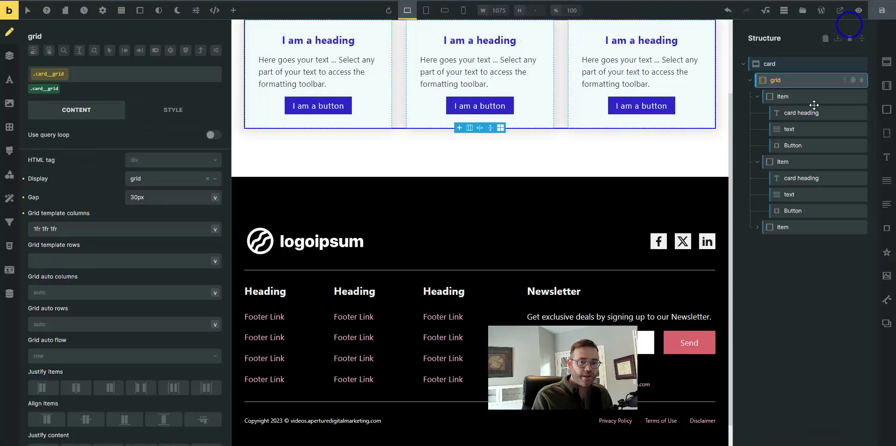
pyautogui.rightClick(791, 97)
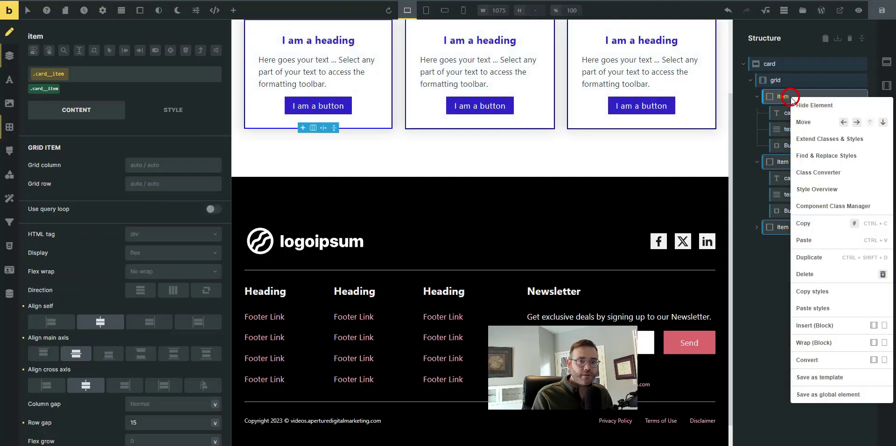
pyautogui.click(818, 174)
pyautogui.click(717, 31)
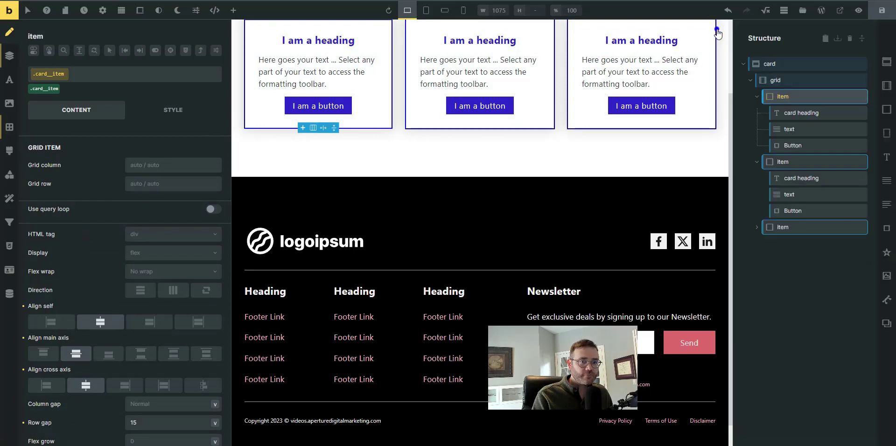
# Step: Examine the first item's ID and class styles in the Style Overview, and close it
pyautogui.rightClick(790, 99)
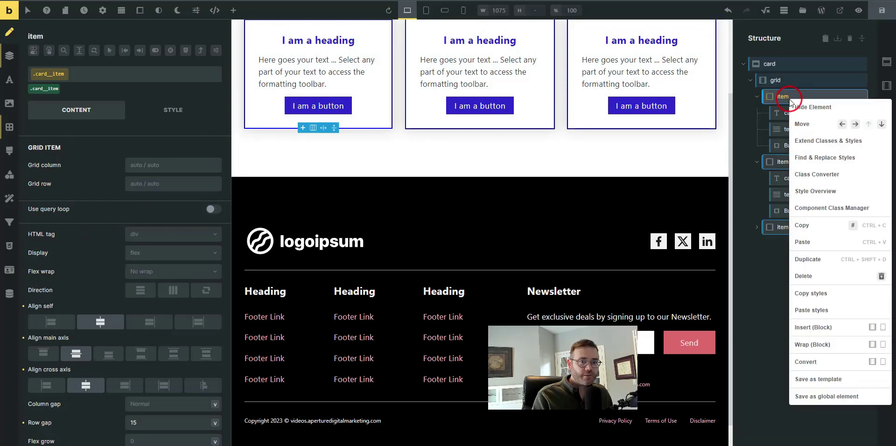
pyautogui.click(816, 190)
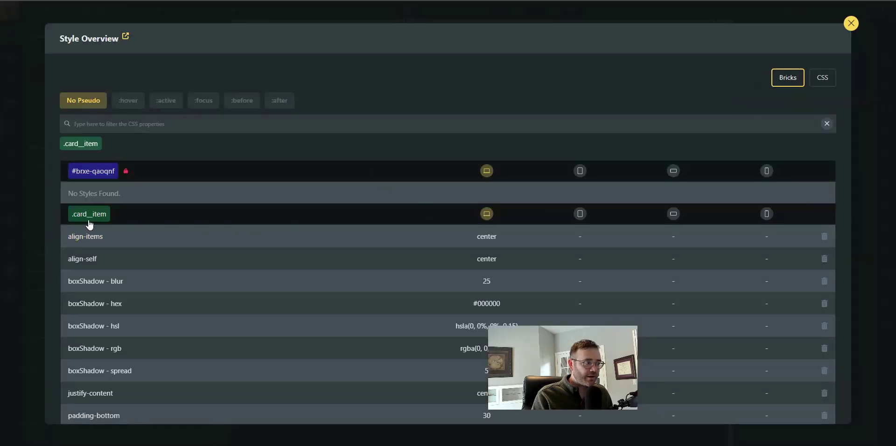
pyautogui.scroll(-2, 174, 276)
pyautogui.scroll(1, 508, 308)
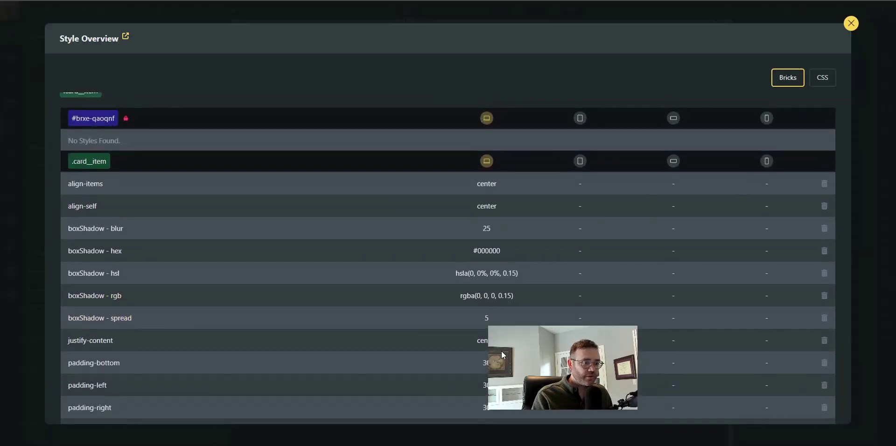
pyautogui.click(851, 23)
# Step: Collapse the first two items in the structure tree
pyautogui.scroll(2, 680, 79)
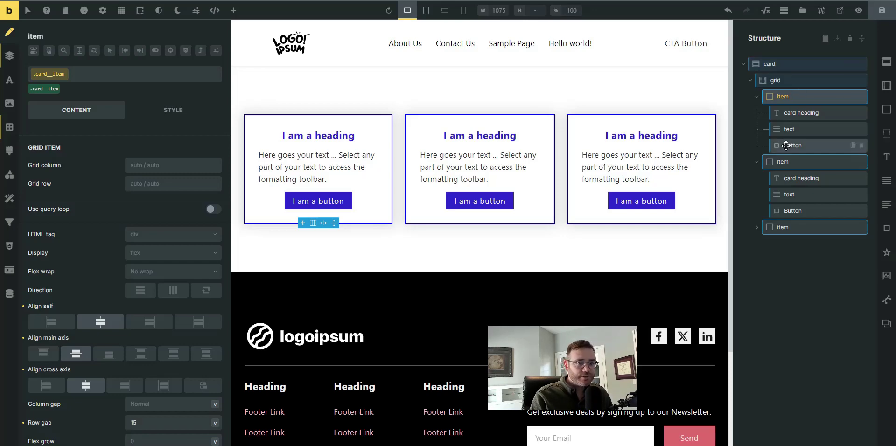
pyautogui.click(756, 96)
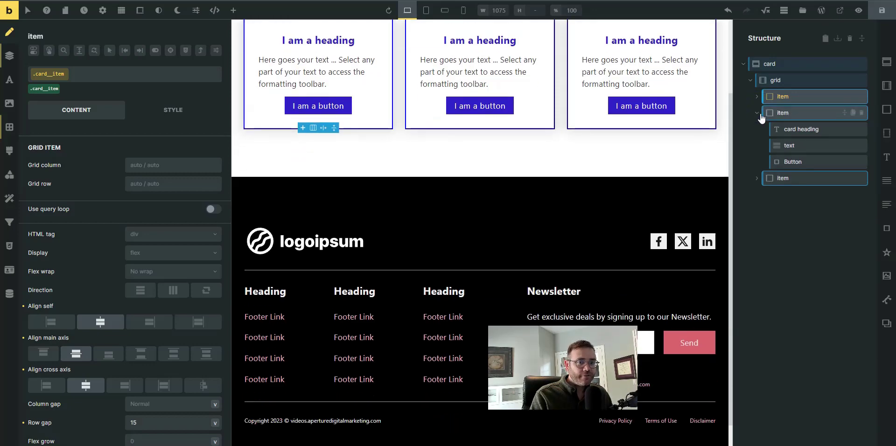
pyautogui.click(757, 113)
pyautogui.scroll(2, 649, 70)
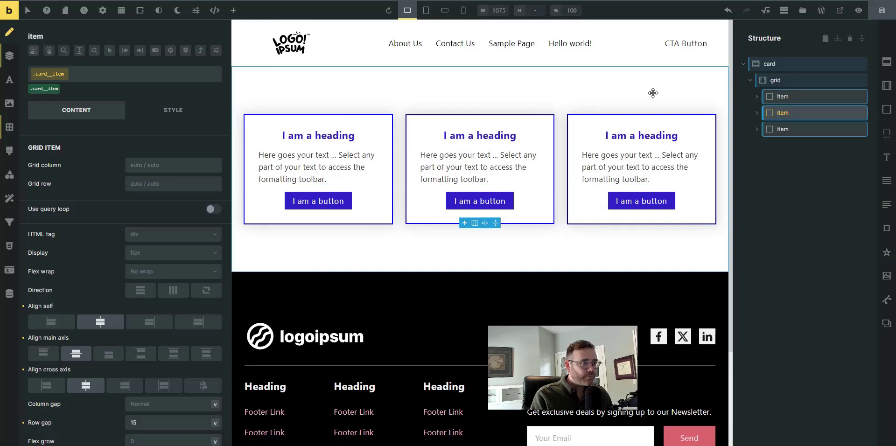